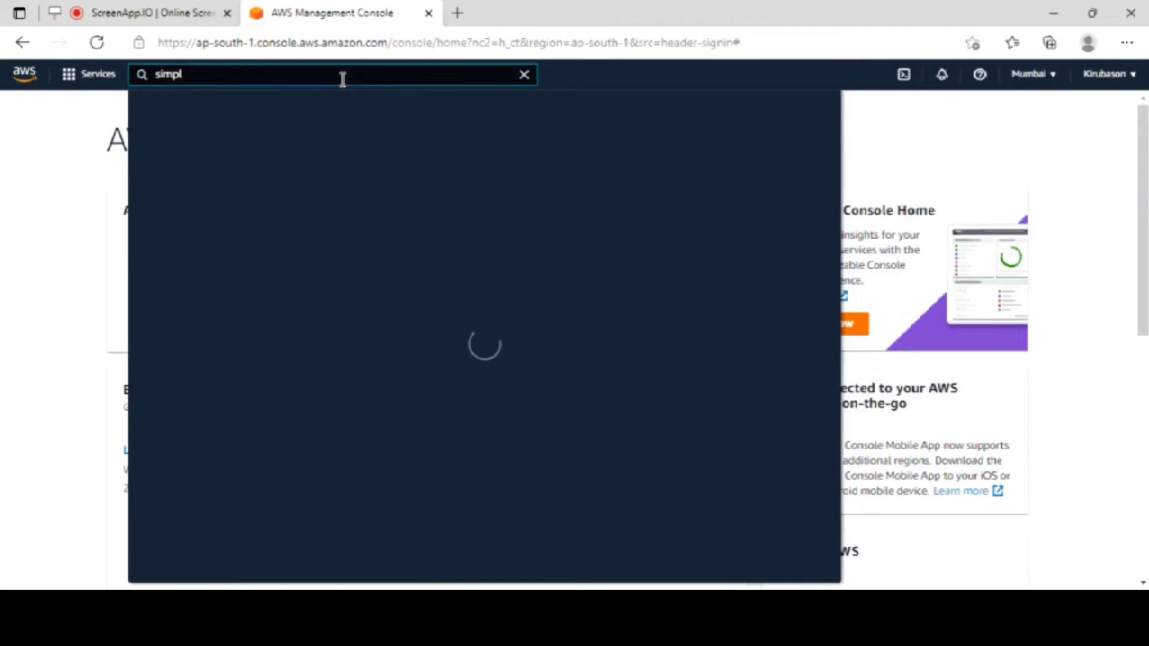
Search the AWS services for s3 and open the S3 service.
text(e)
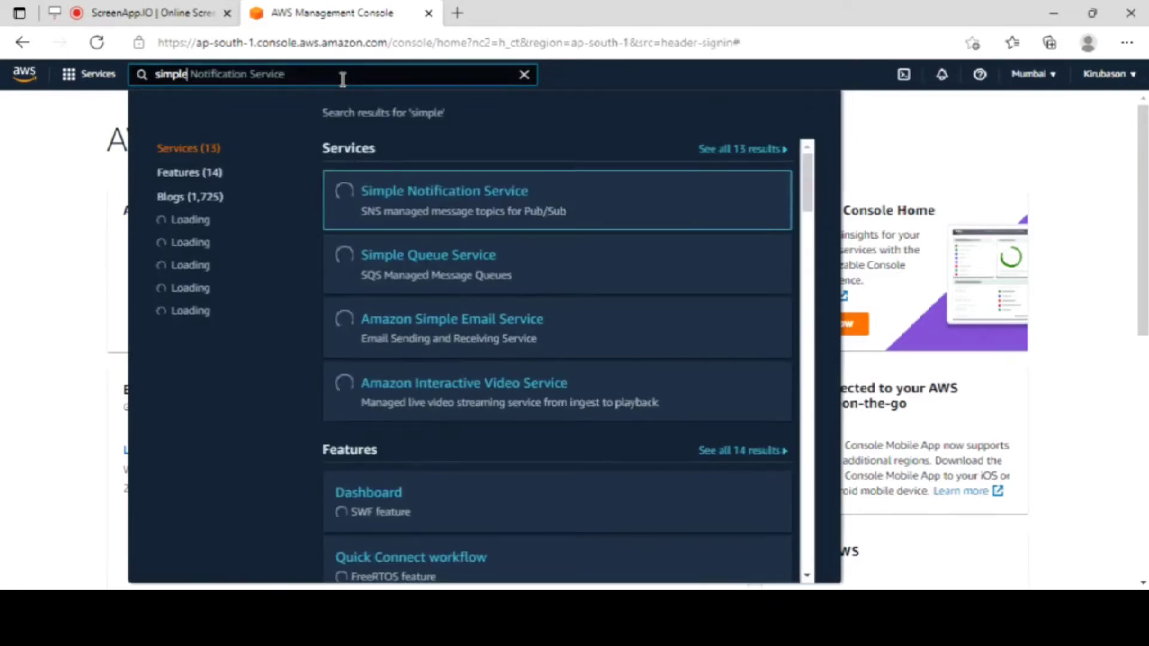
key(BackSpace)
key(BackSpace)
key(BackSpace)
key(BackSpace)
key(BackSpace)
key(BackSpace)
text(s3)
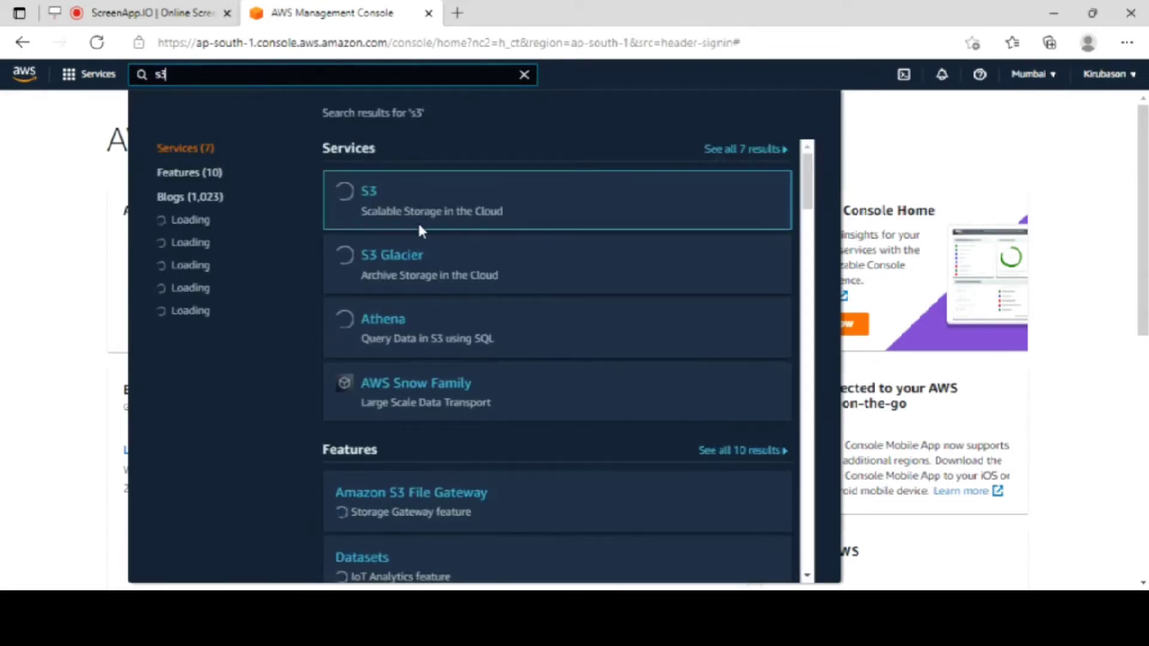
mouse_move(364, 204)
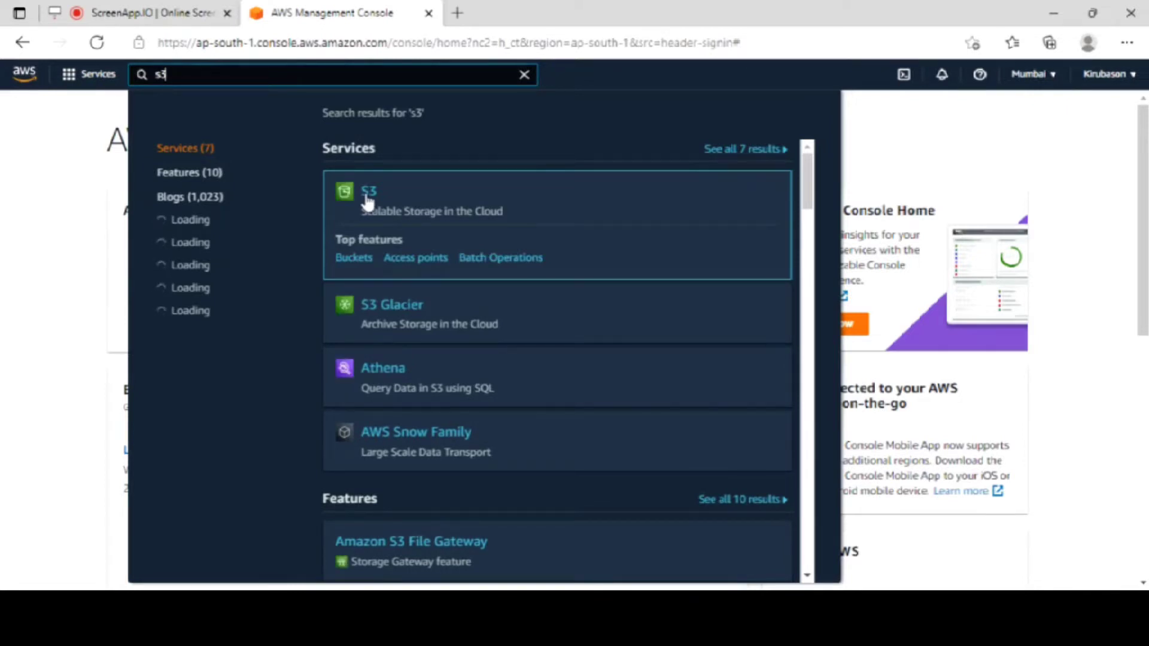
click(368, 201)
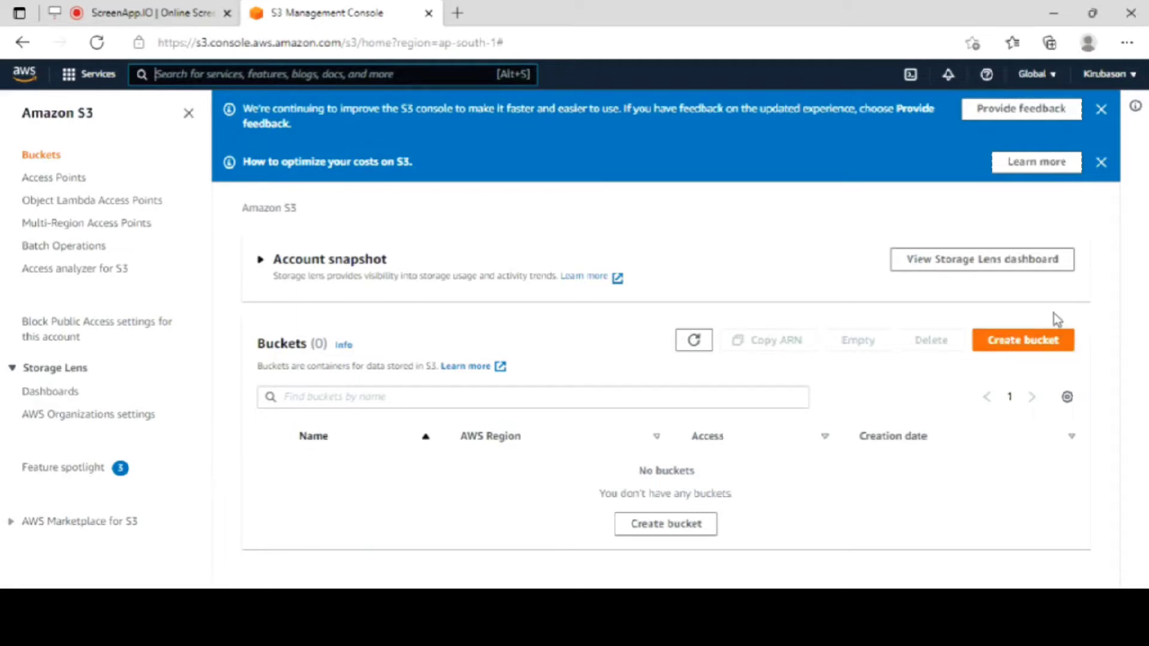
Start creating a new bucket and name it s3-demo-idy.
click(1032, 352)
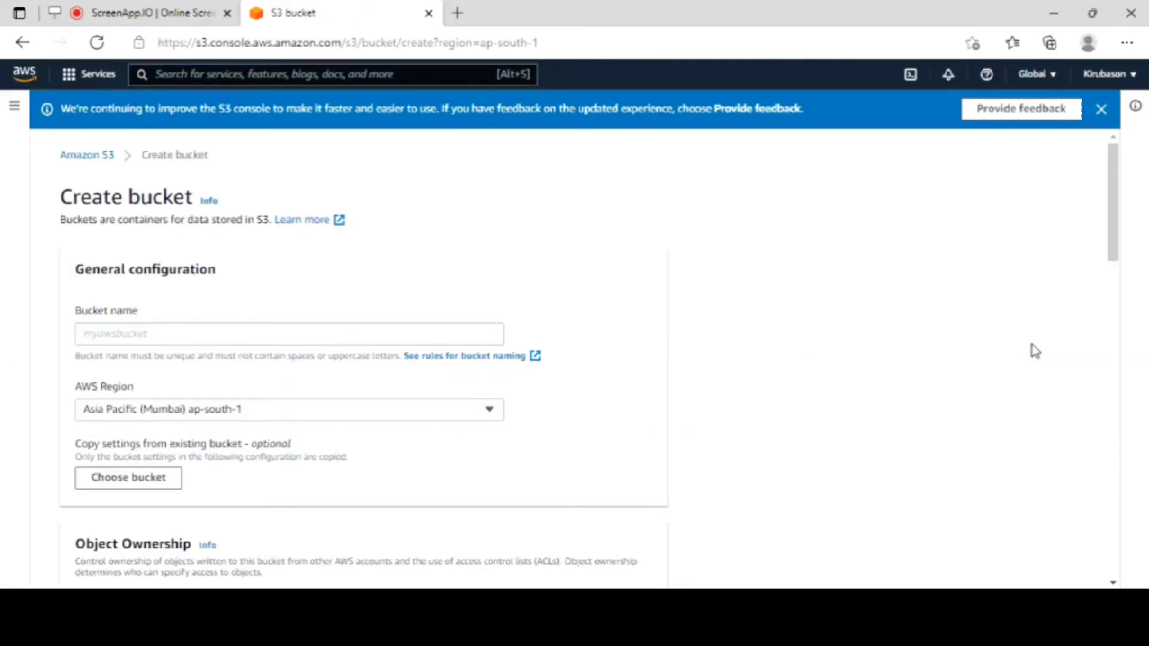
click(360, 327)
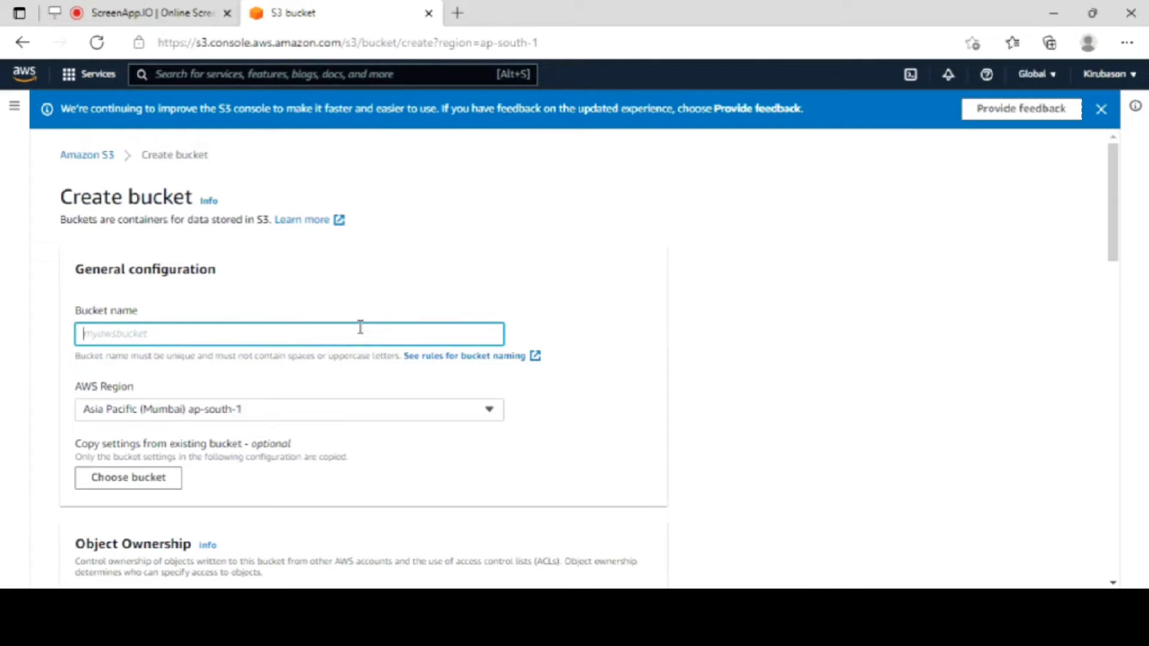
text(s3-demo-idy)
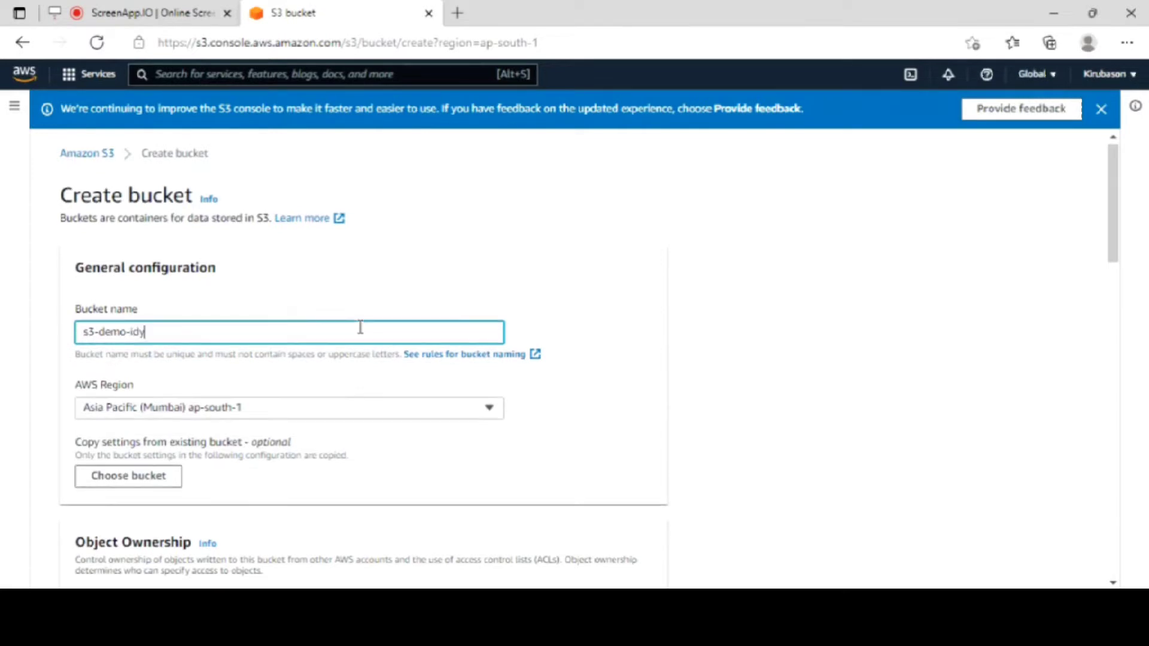
Review the Object Ownership, Block Public Access and Bucket Versioning settings of the new bucket.
scroll(360, 328, down, 2)
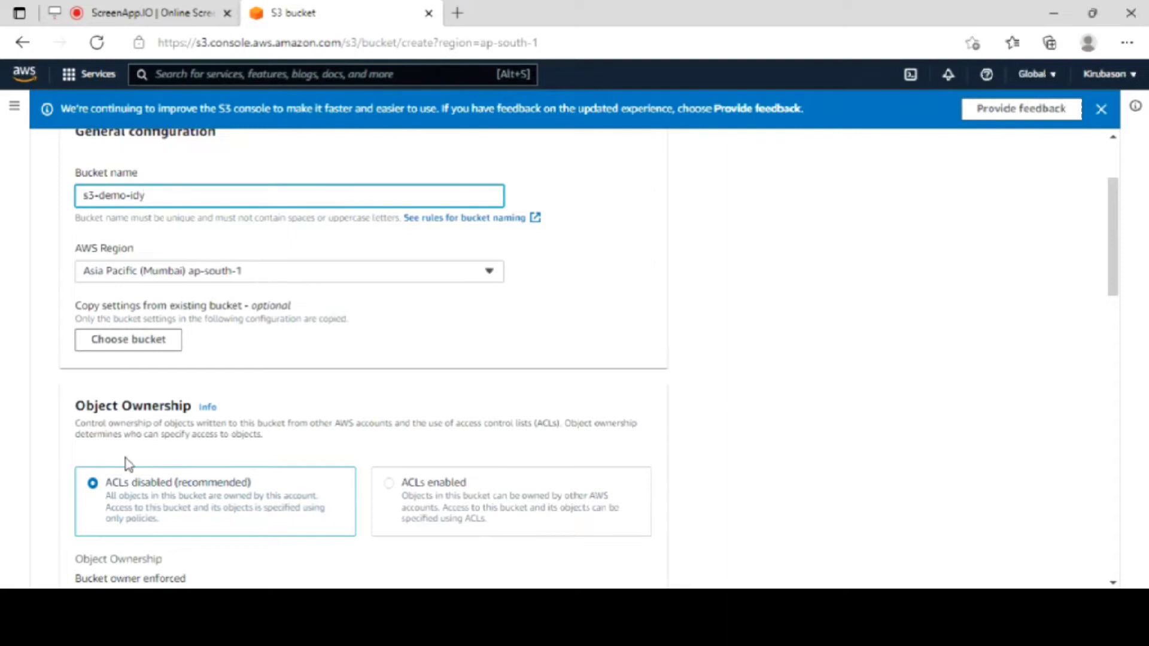
scroll(150, 422, down, 2)
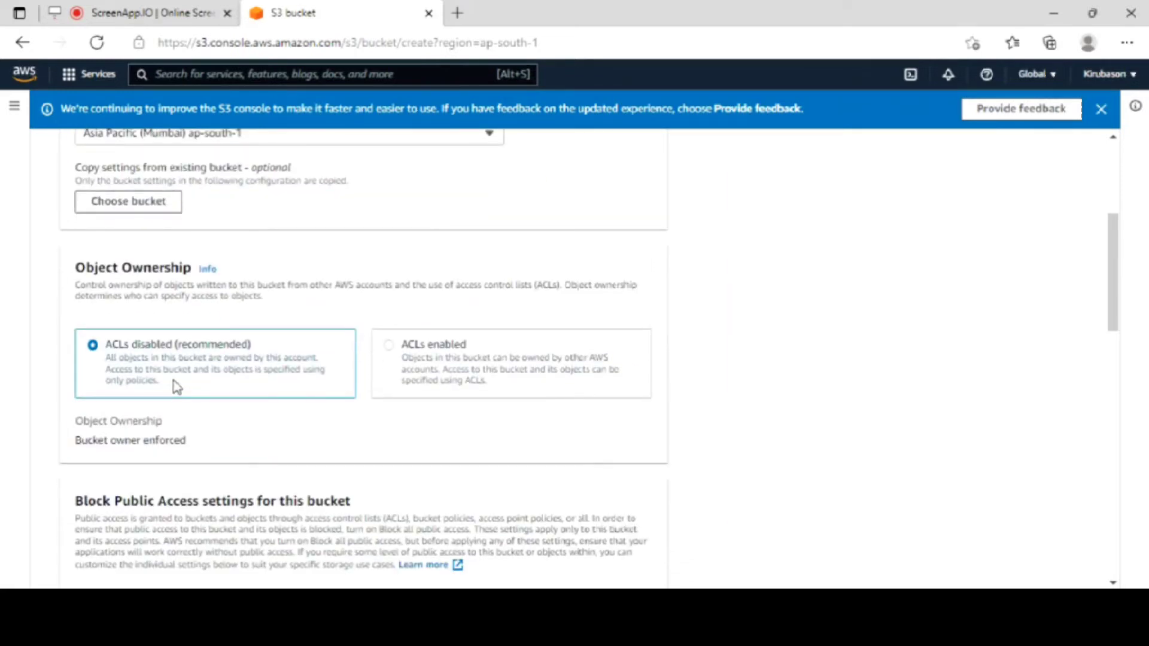
scroll(177, 387, down, 2)
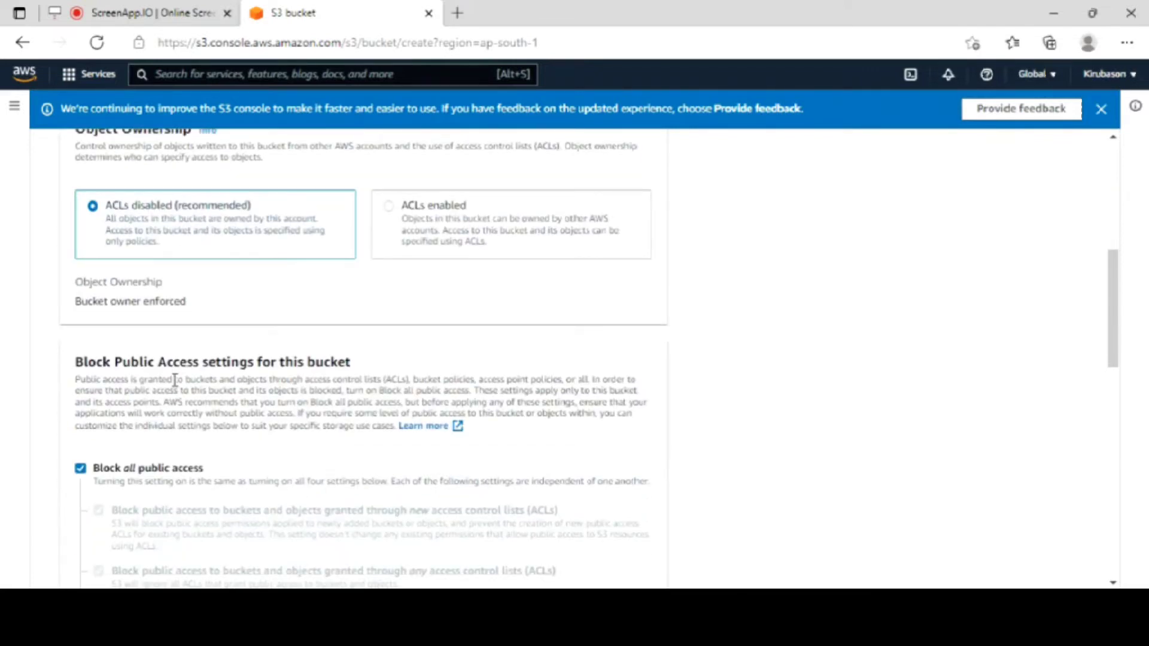
scroll(174, 380, down, 2)
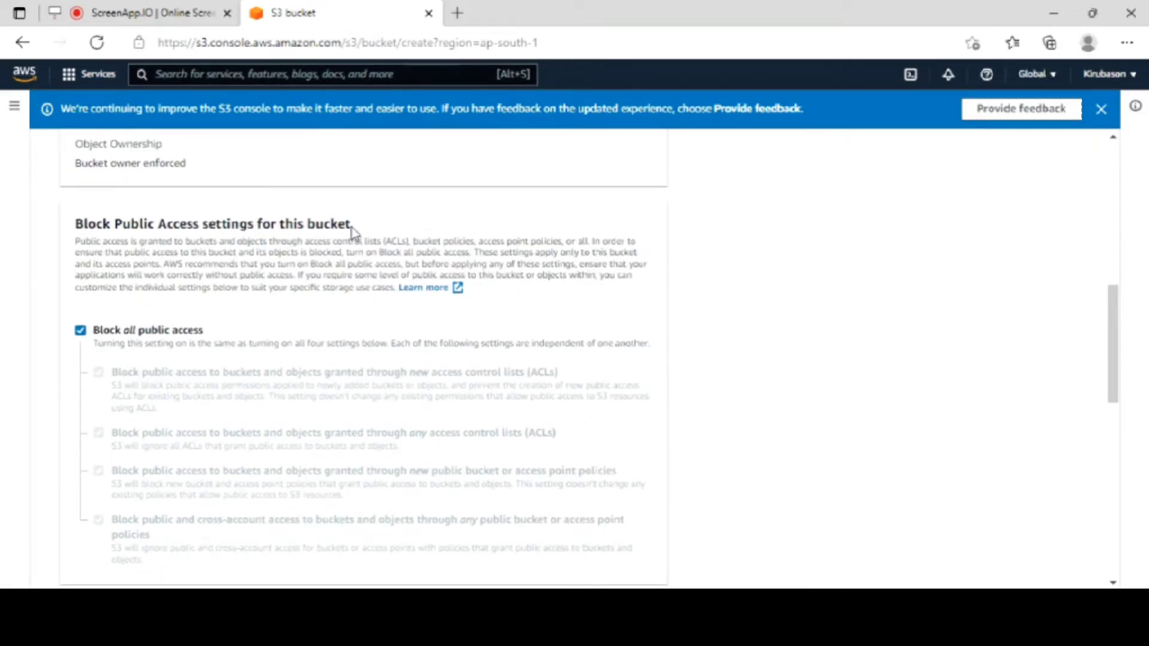
triple_click(67, 228)
click(205, 273)
scroll(205, 273, down, 3)
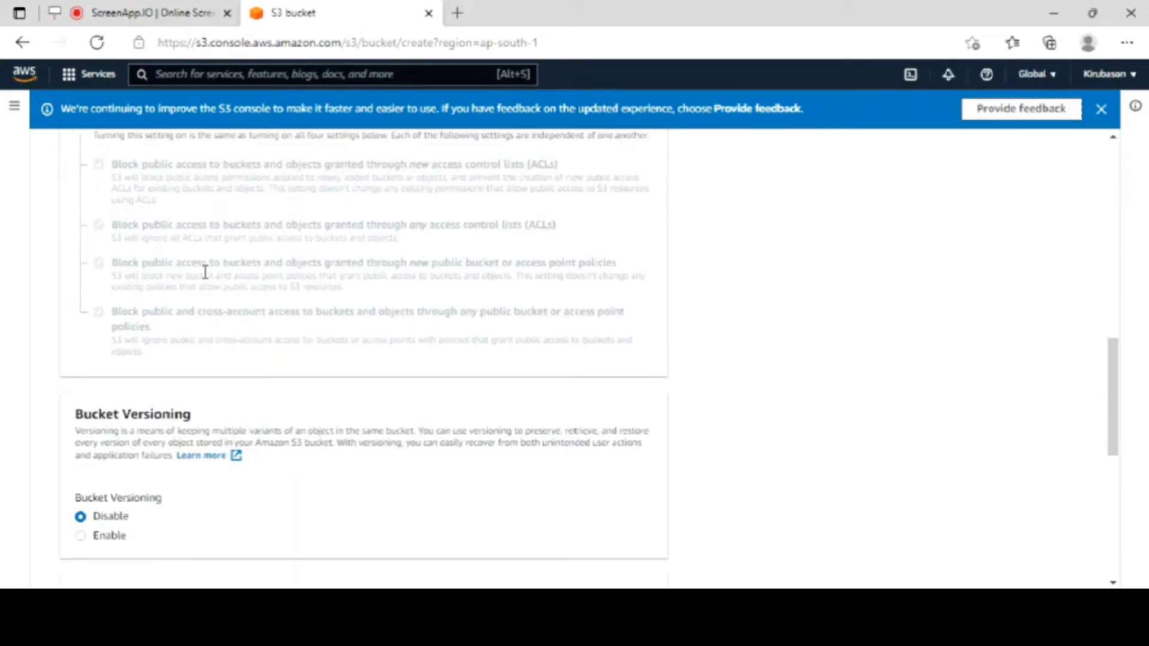
double_click(151, 414)
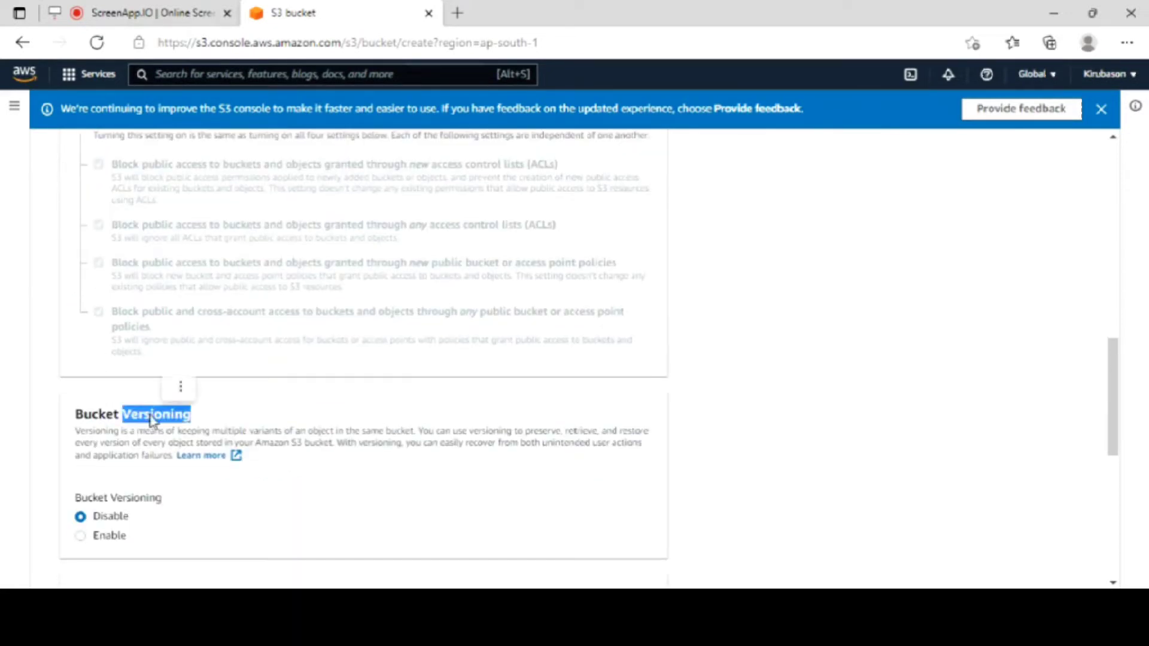
click(205, 419)
triple_click(98, 414)
triple_click(100, 416)
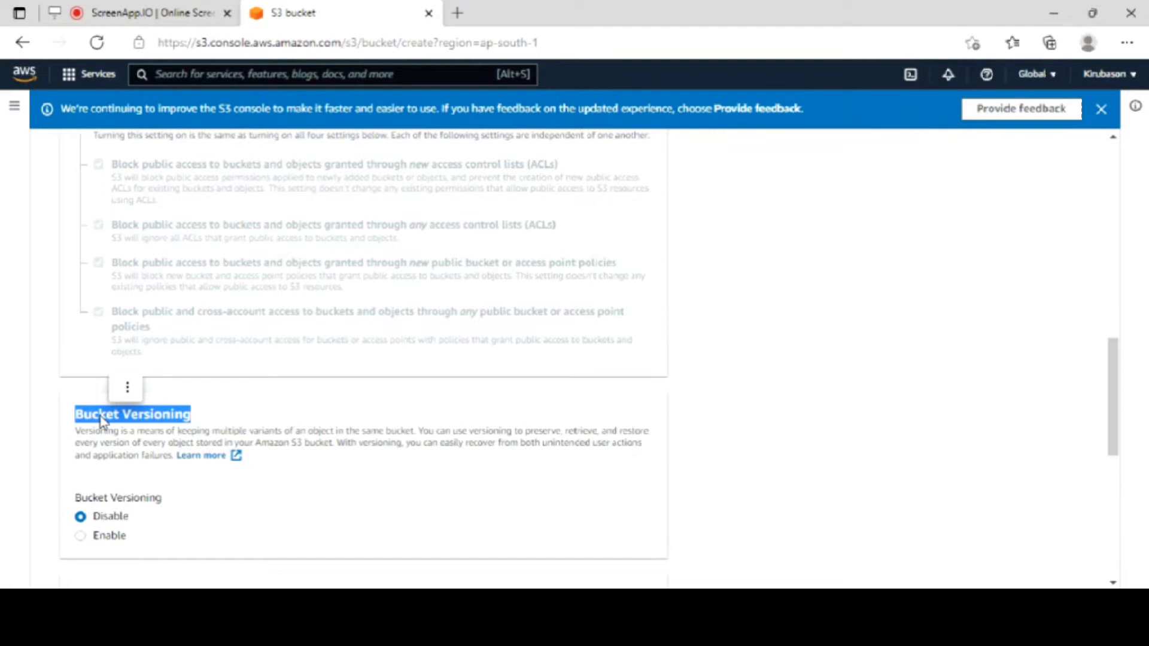
double_click(101, 416)
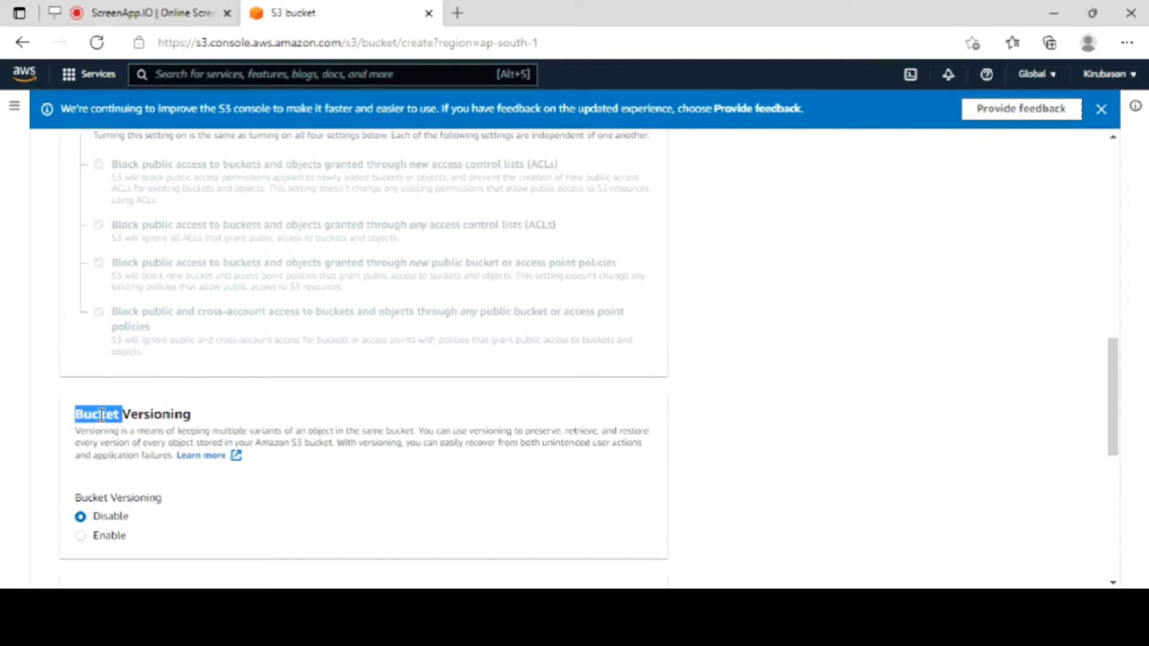
click(143, 421)
double_click(146, 419)
click(283, 425)
Create the s3-demo-idy bucket with the default tag, encryption and advanced settings.
scroll(287, 518, down, 4)
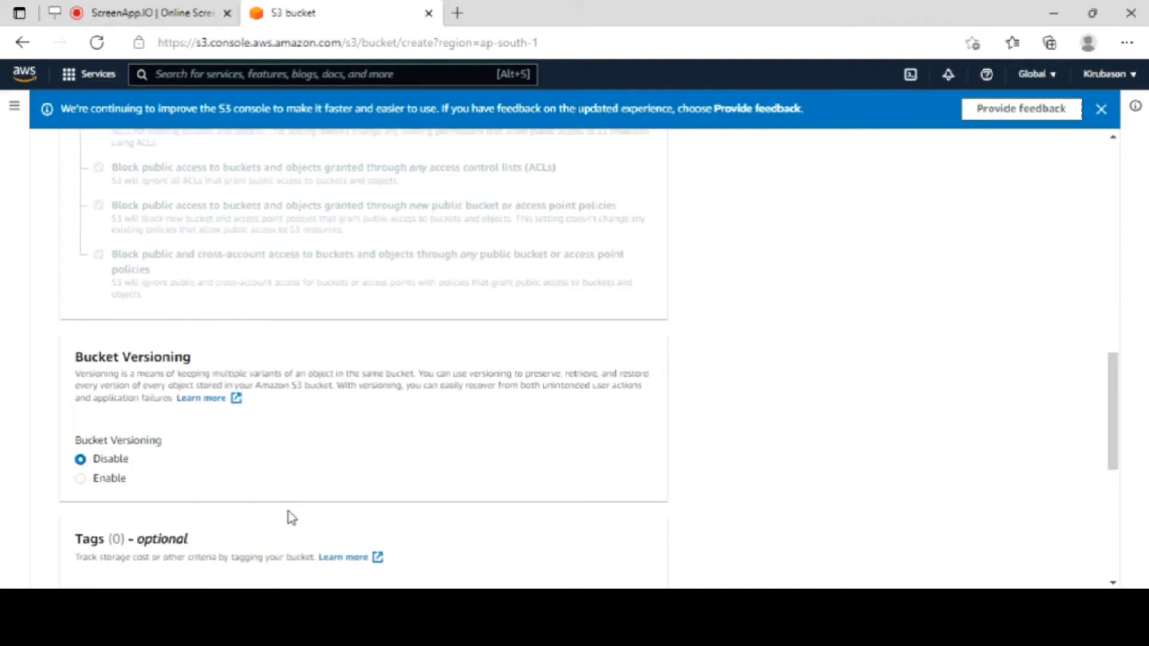
scroll(288, 518, down, 2)
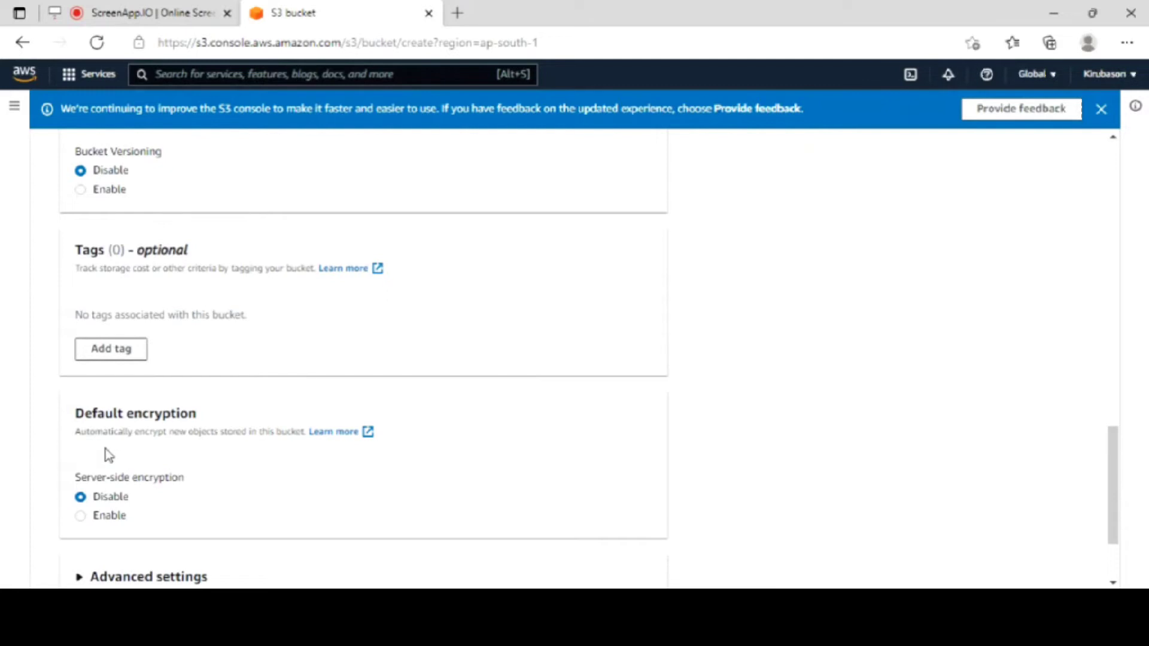
scroll(190, 479, down, 2)
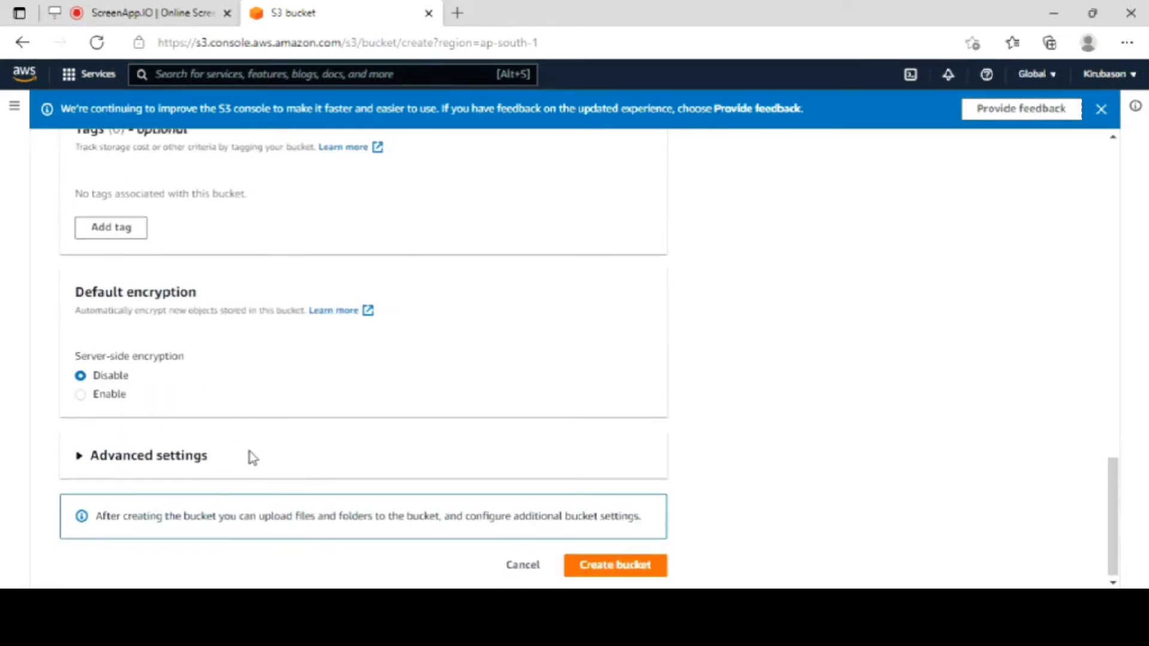
click(611, 569)
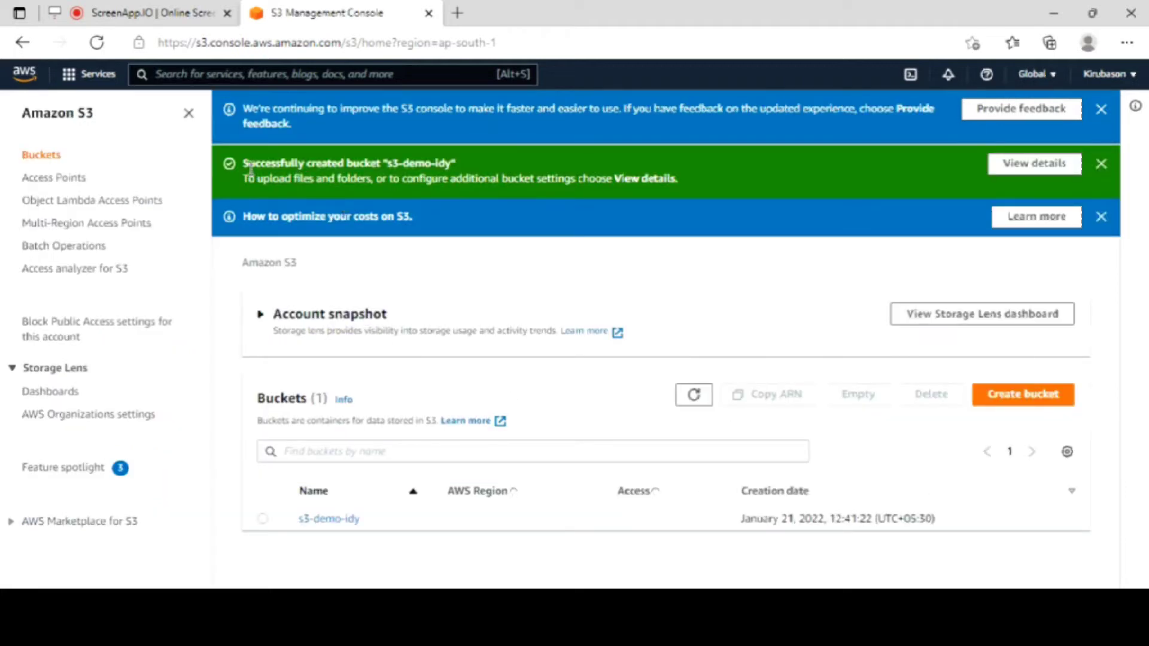
drag(244, 167, 456, 171)
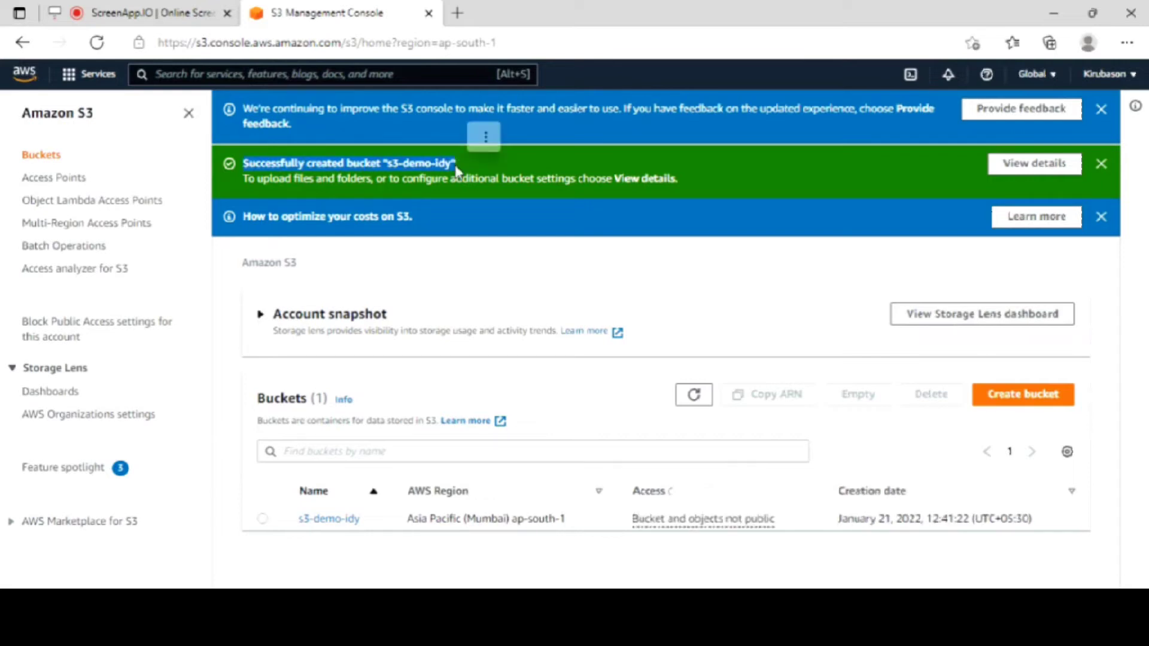
click(515, 277)
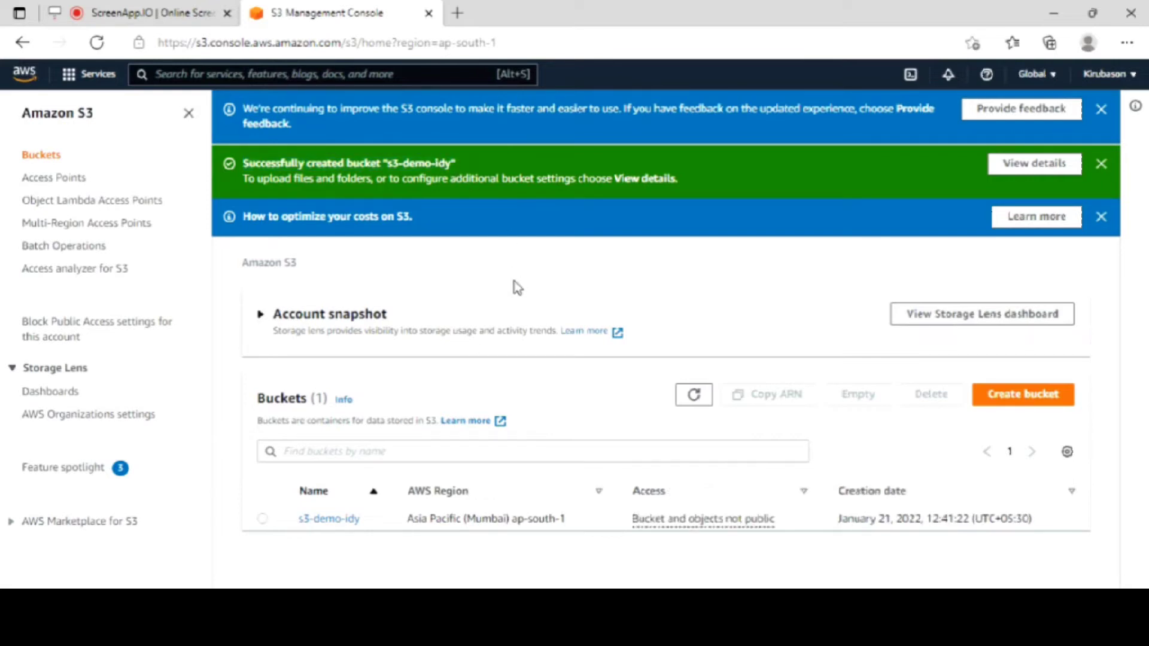
Open the s3-demo-idy bucket and add the S3 Test file from the Desktop folder to a new upload.
click(352, 517)
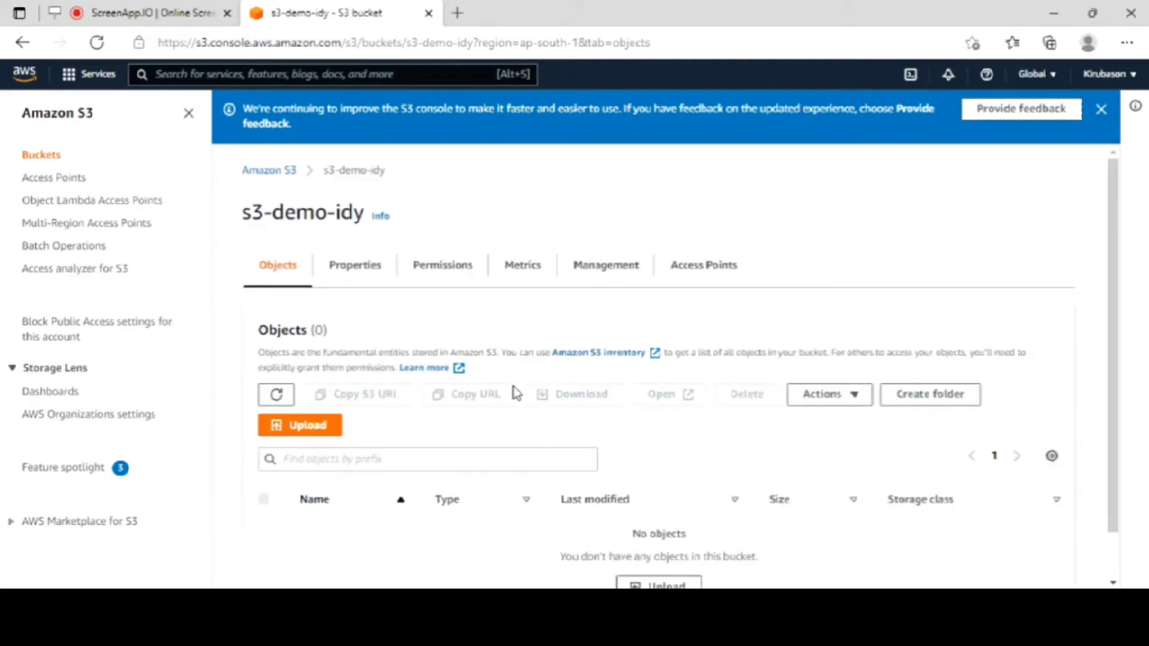
scroll(658, 547, down, 1)
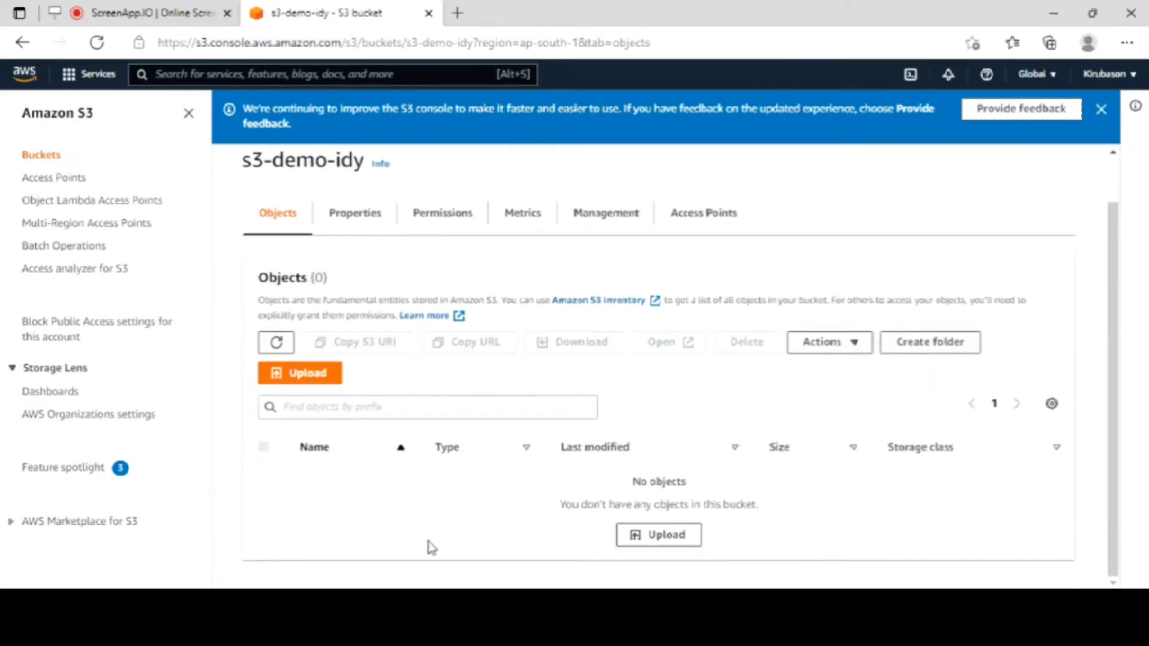
click(677, 542)
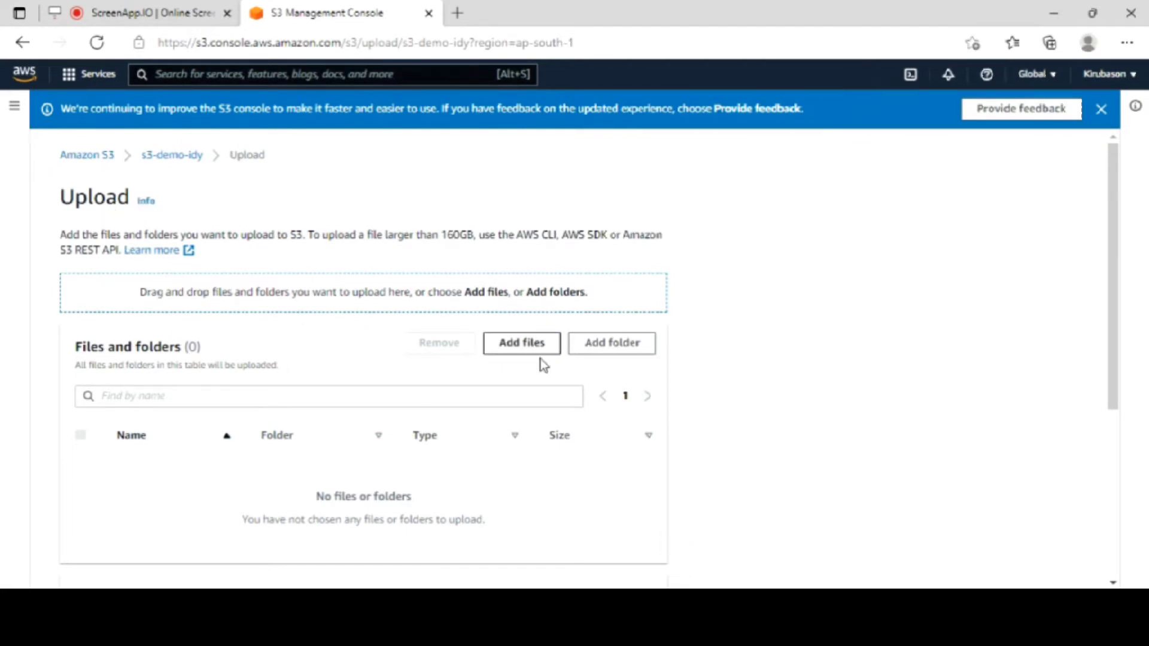
click(507, 345)
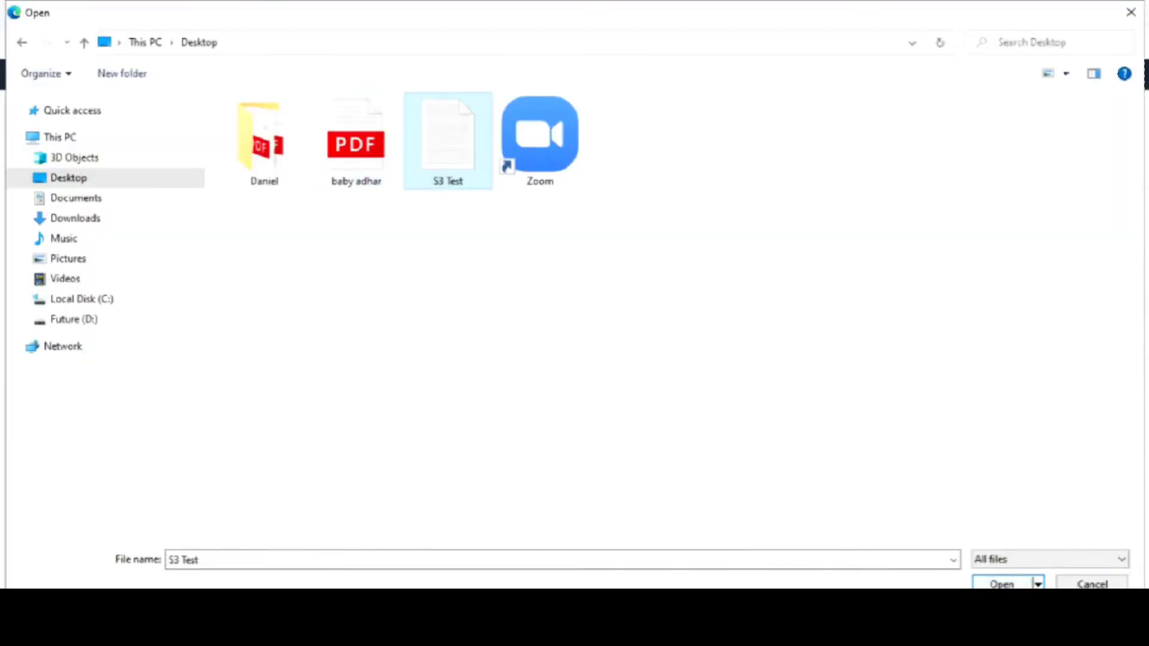
click(1002, 583)
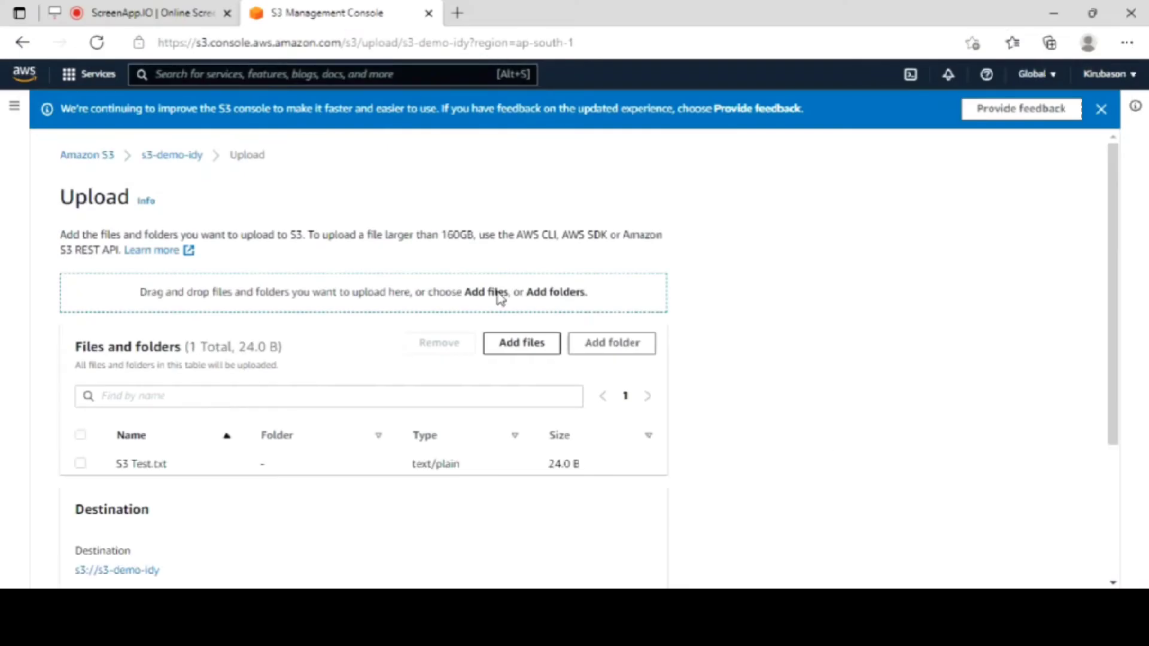
Upload S3 Test.txt to the s3-demo-idy bucket, check the upload status and close the status page.
scroll(498, 299, down, 3)
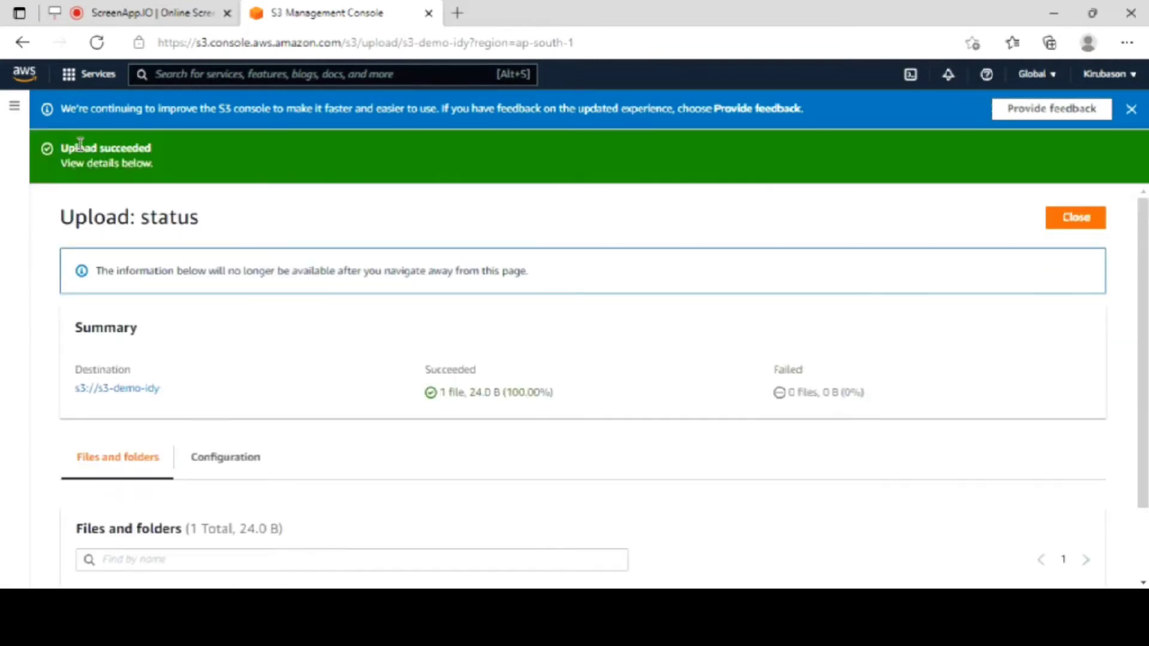
drag(62, 147, 158, 151)
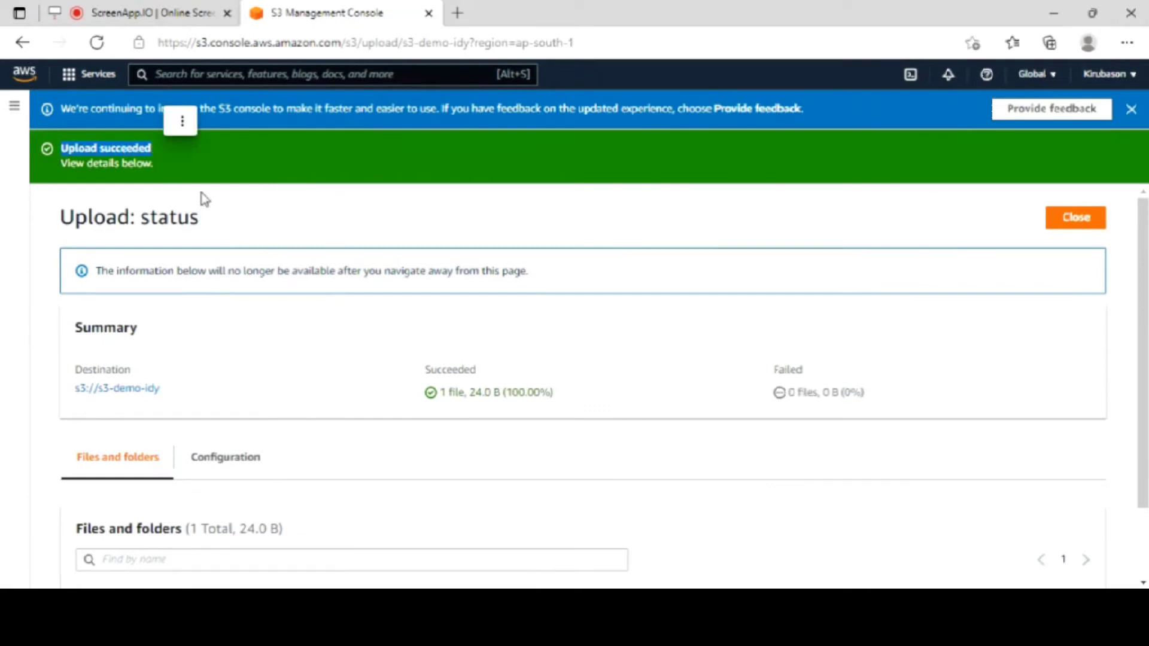
click(242, 211)
scroll(242, 211, down, 1)
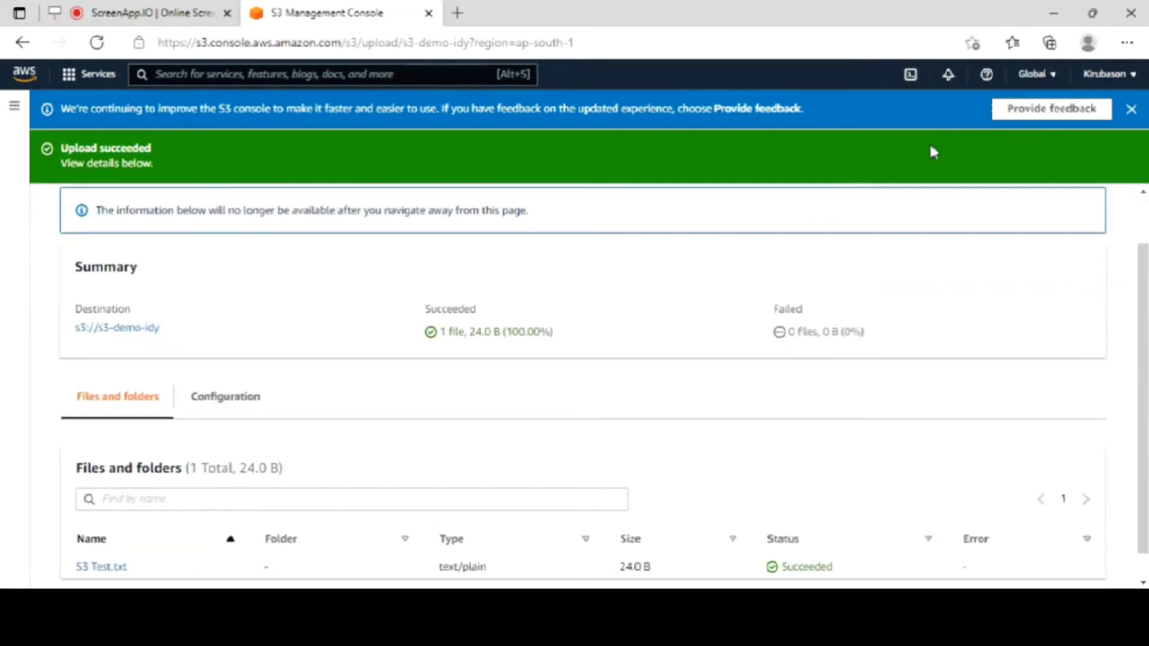
scroll(1024, 290, up, 1)
click(1075, 218)
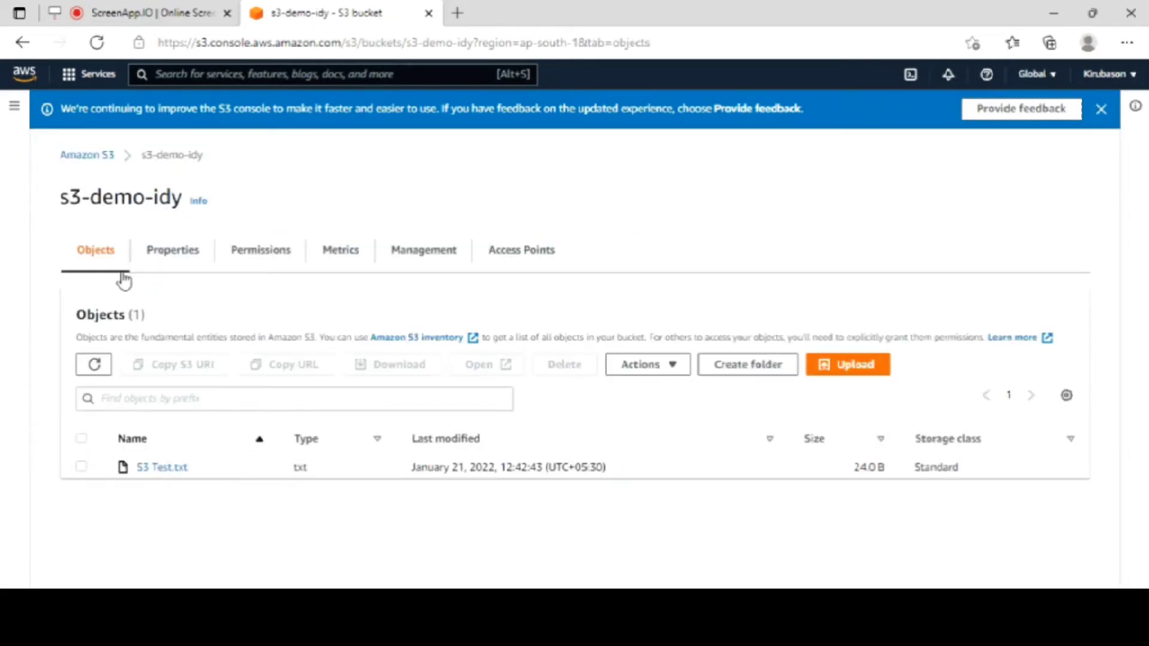
Open the details of the S3 Test.txt object in the bucket and copy its object URL.
drag(60, 199, 179, 206)
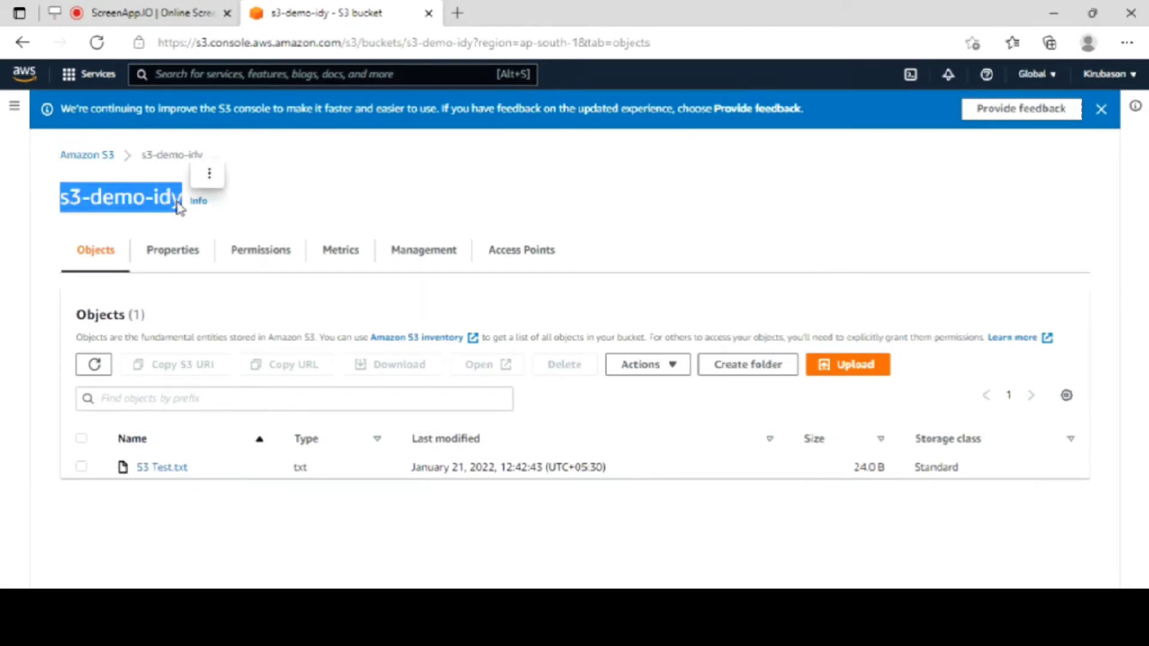
drag(190, 467, 122, 468)
click(177, 520)
click(172, 473)
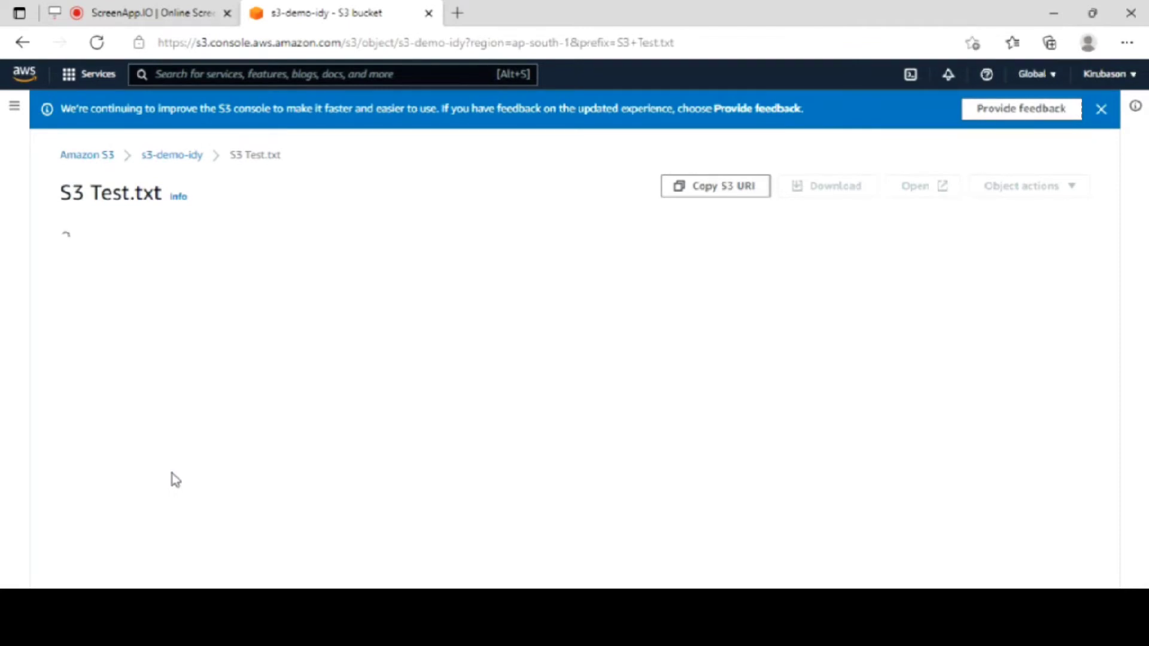
scroll(172, 473, down, 5)
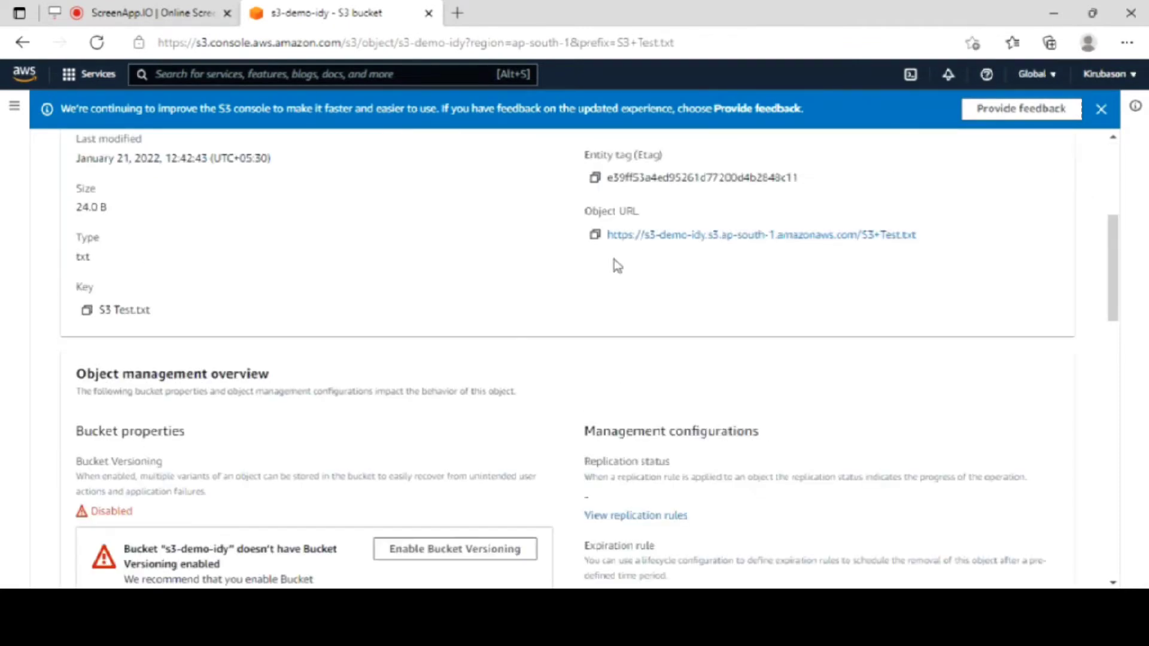
scroll(601, 249, up, 3)
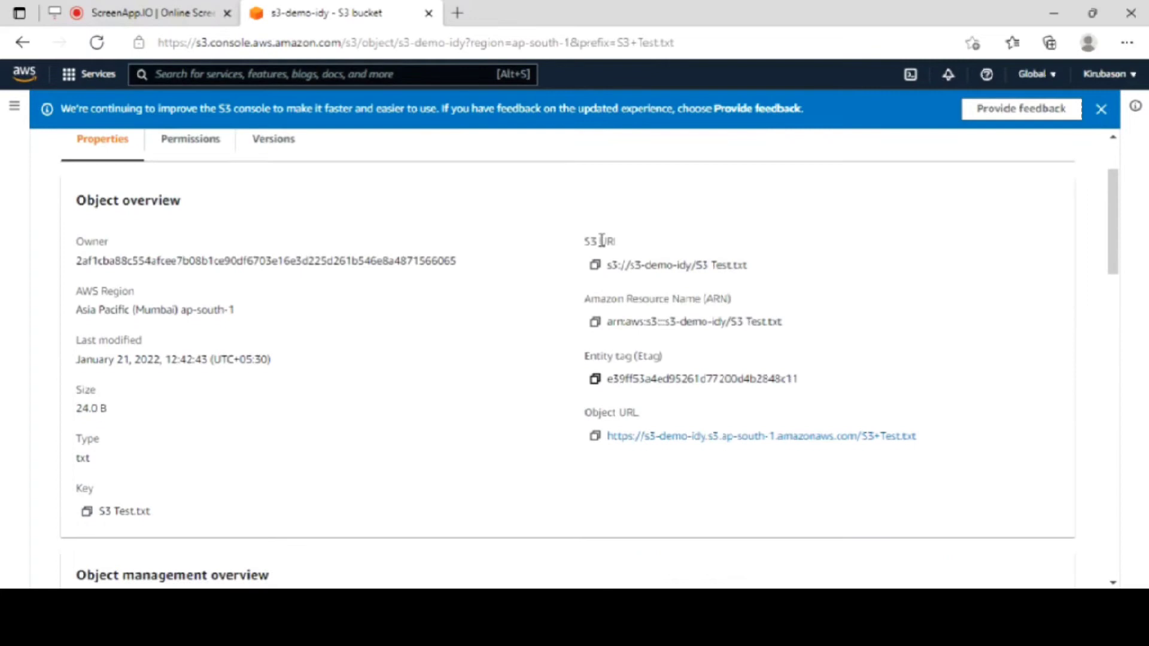
click(593, 442)
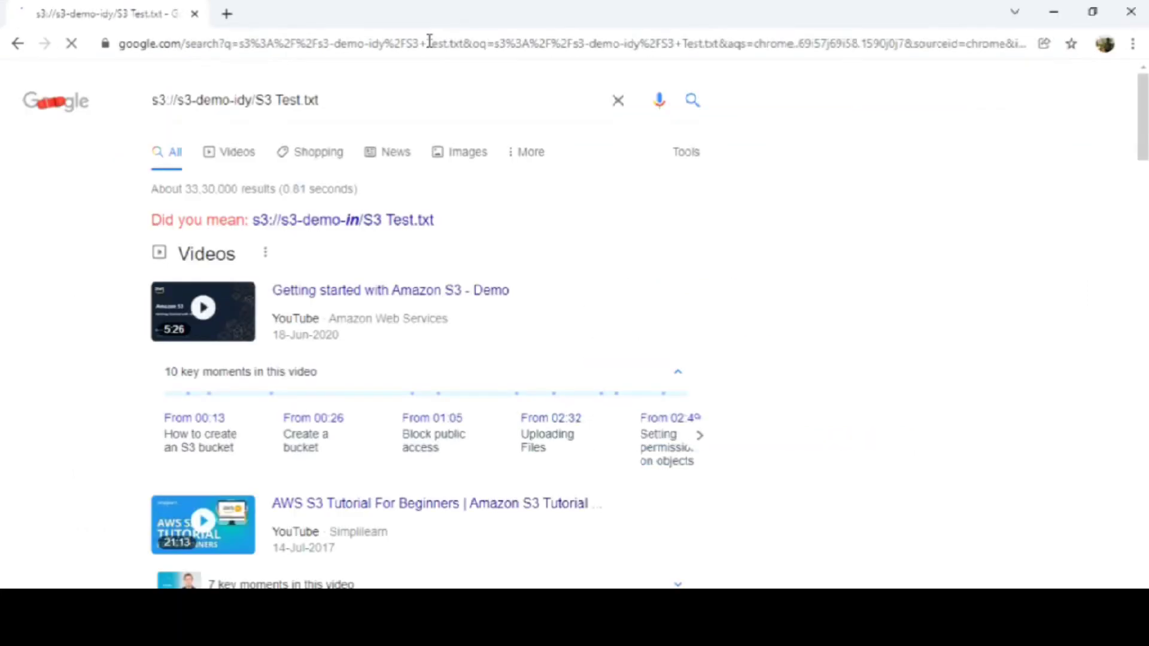
Load the copied object URL of S3 Test.txt in the Chrome window and read the returned error code.
click(428, 44)
key(ctrl+v)
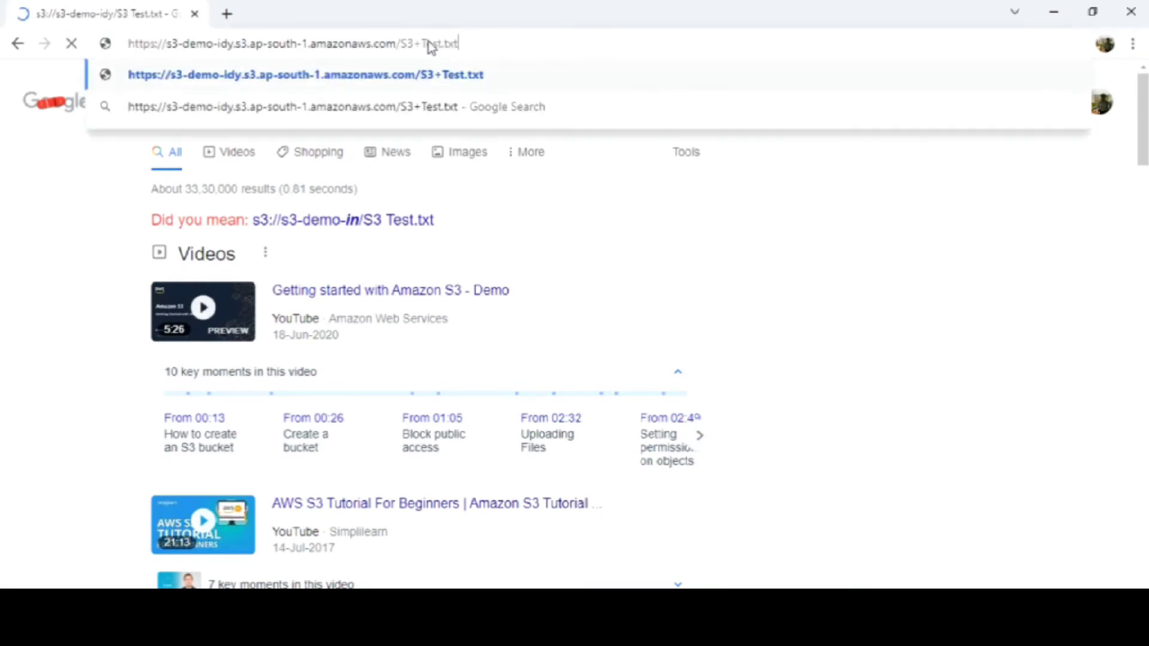
key(Return)
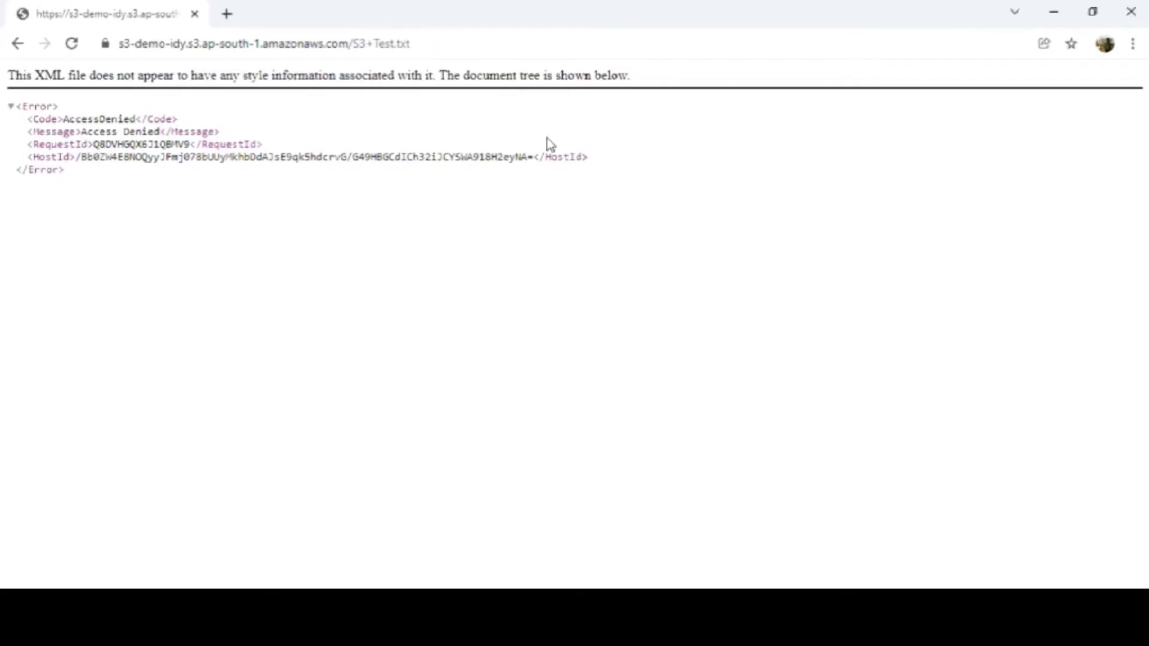
drag(64, 119, 136, 119)
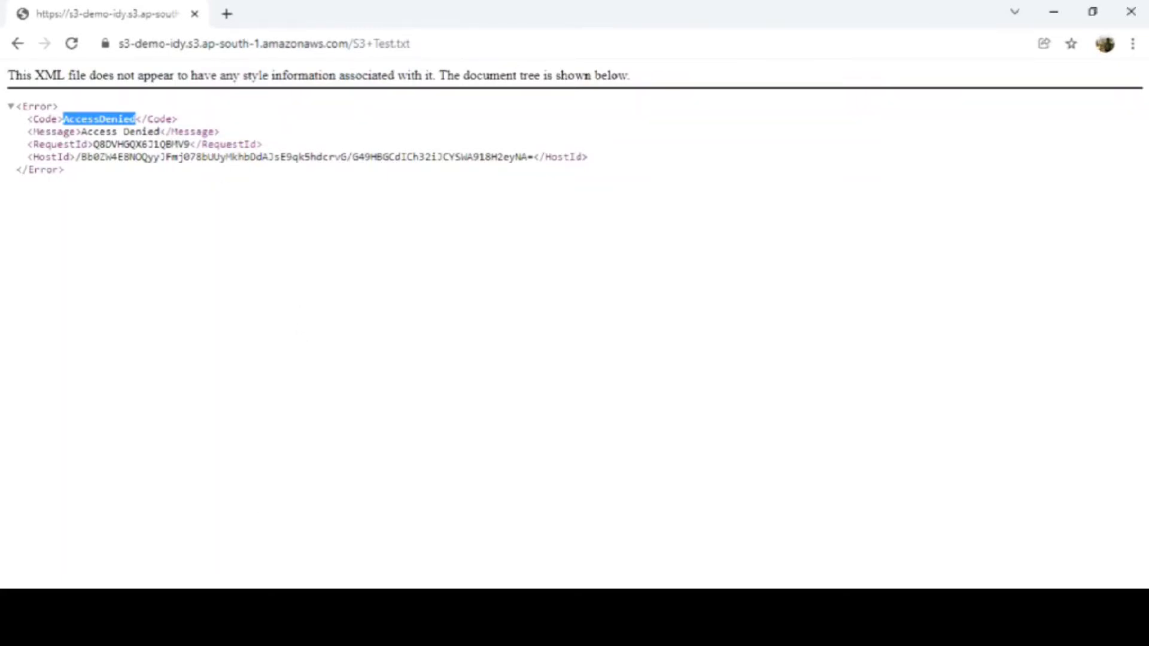
Switch back to the S3 console and review the available actions and the access control list of S3 Test.txt.
click(146, 566)
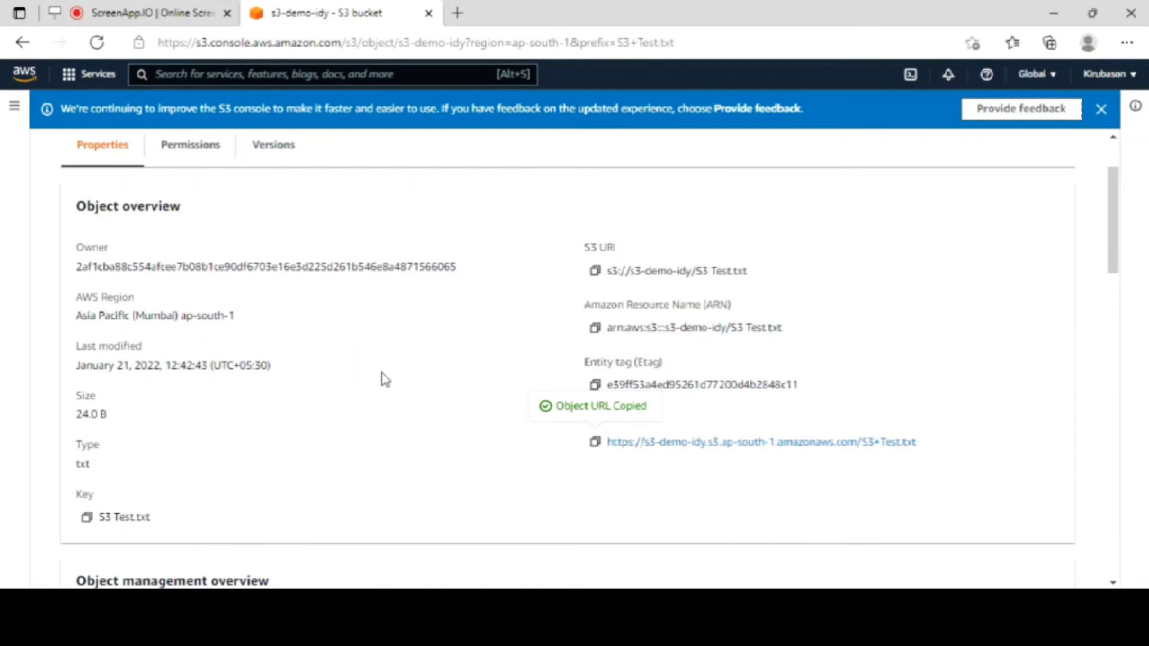
scroll(383, 372, up, 2)
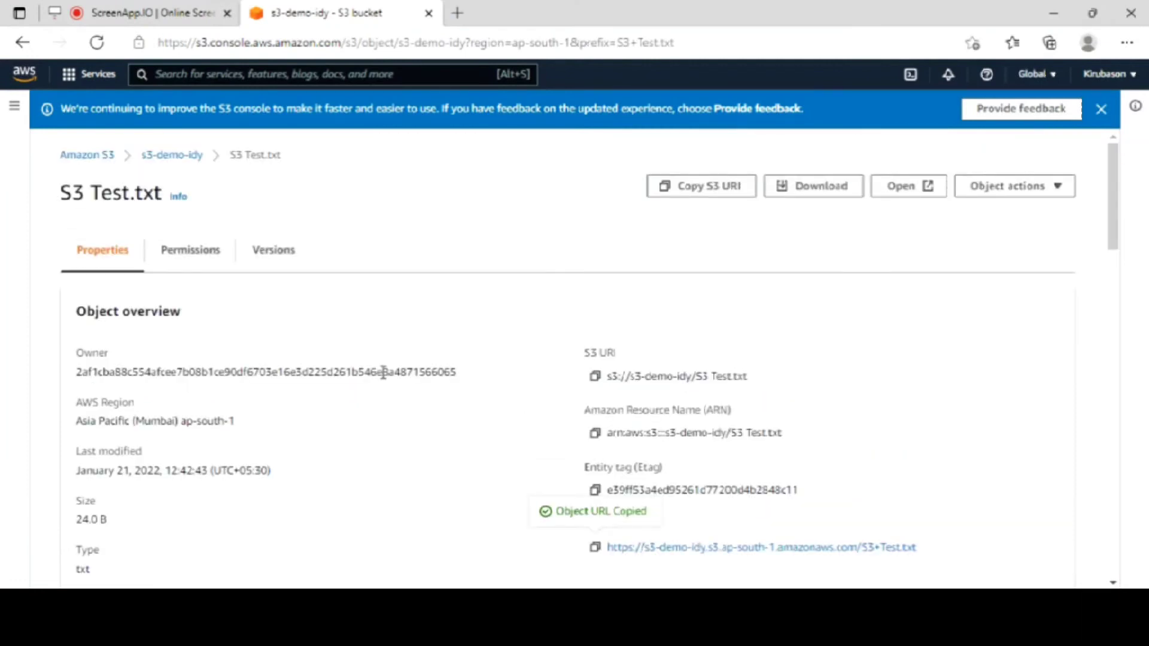
click(1026, 192)
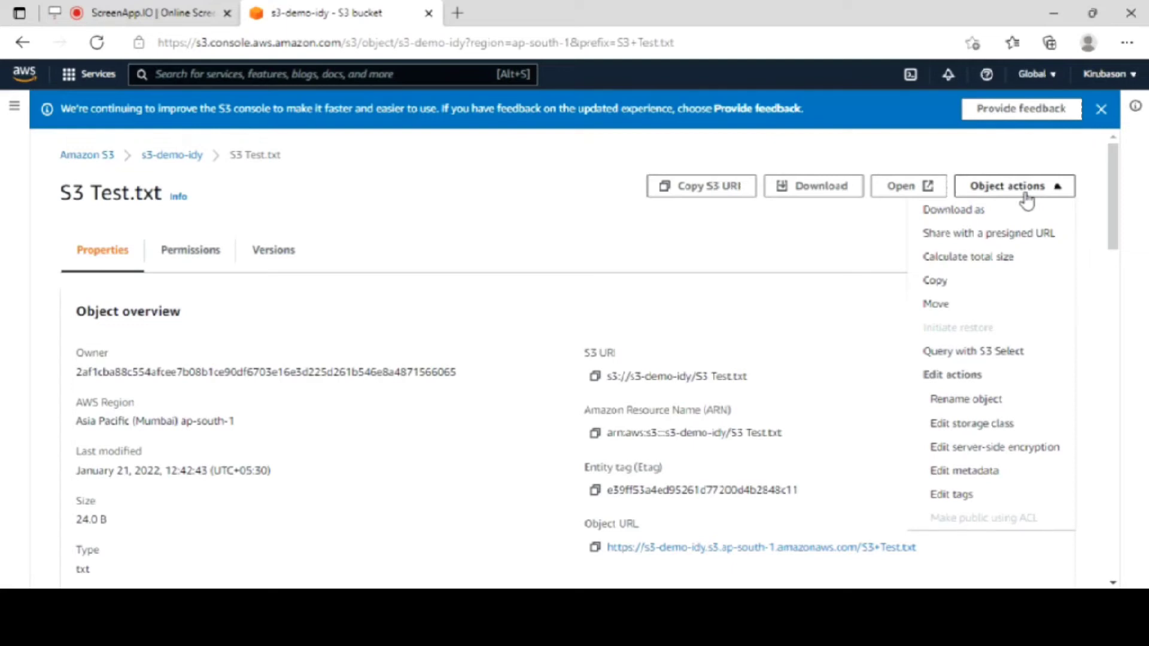
click(156, 262)
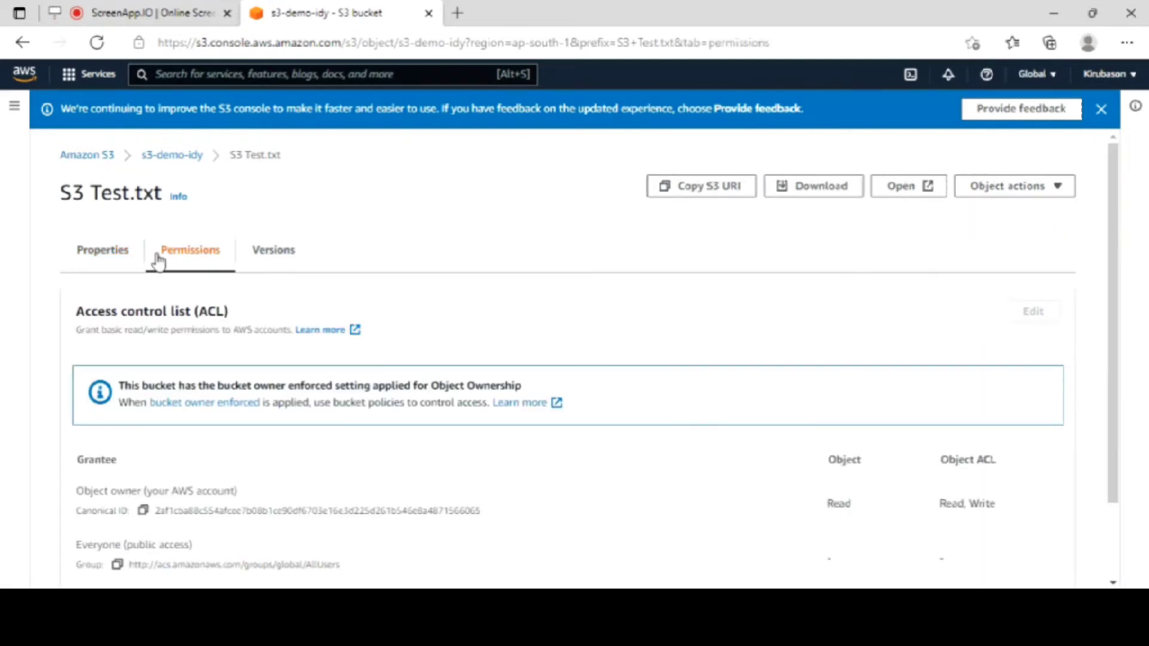
scroll(441, 413, down, 2)
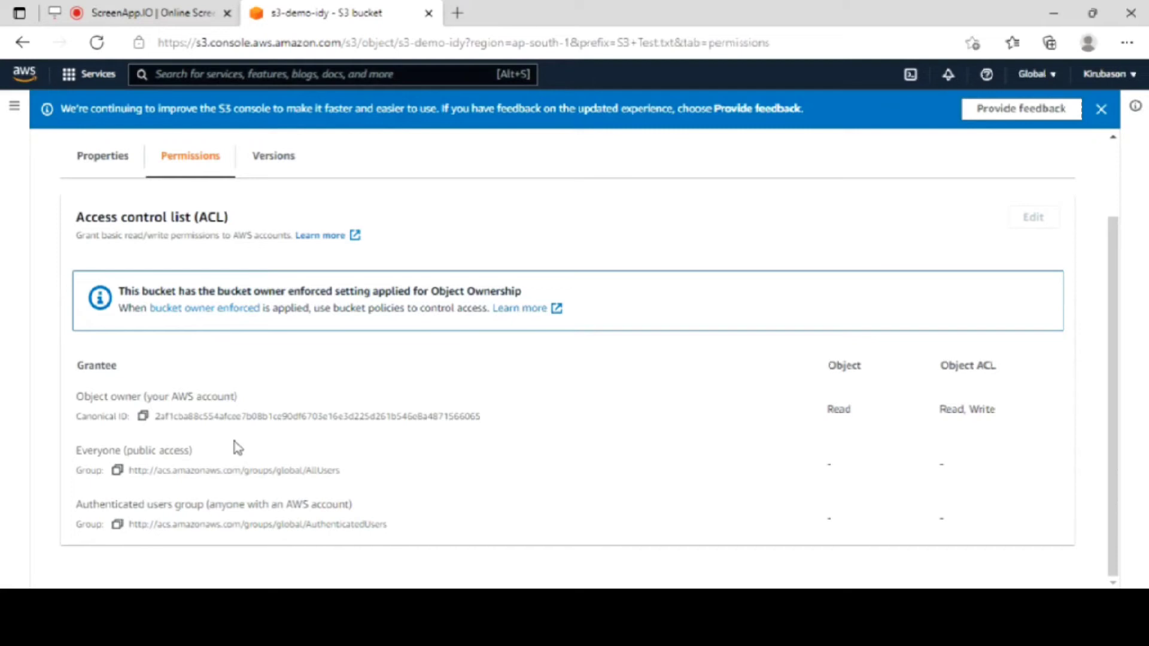
scroll(237, 448, up, 2)
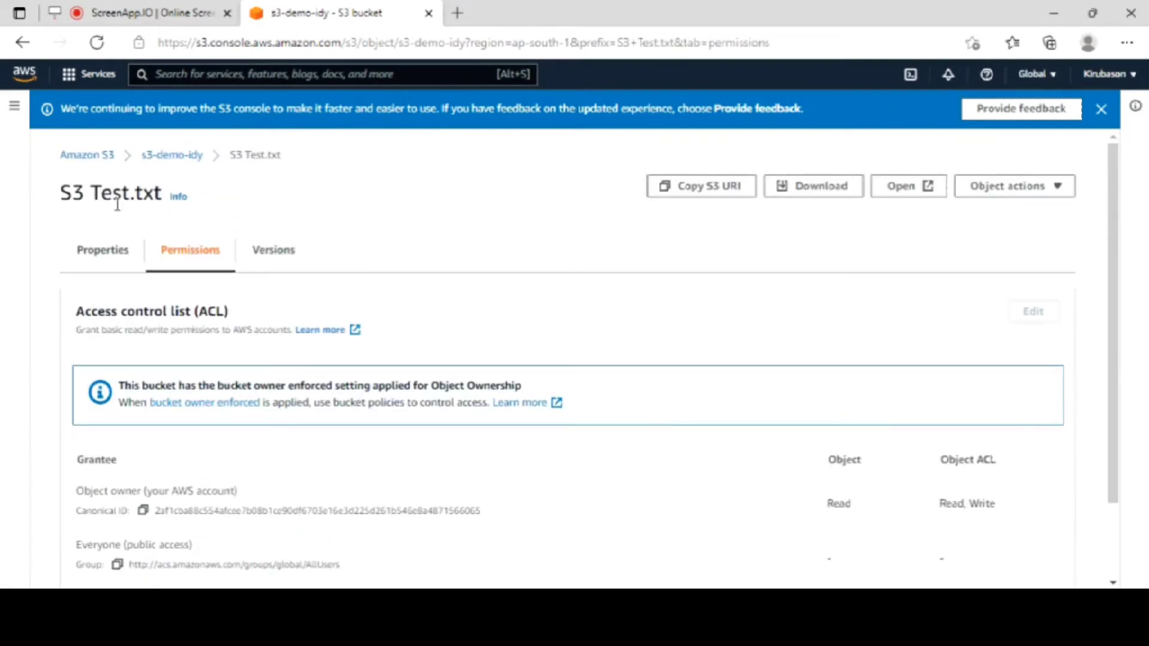
Create a presigned URL for S3 Test.txt in the s3-demo-idy bucket that expires after 2 minutes, and copy it.
click(155, 157)
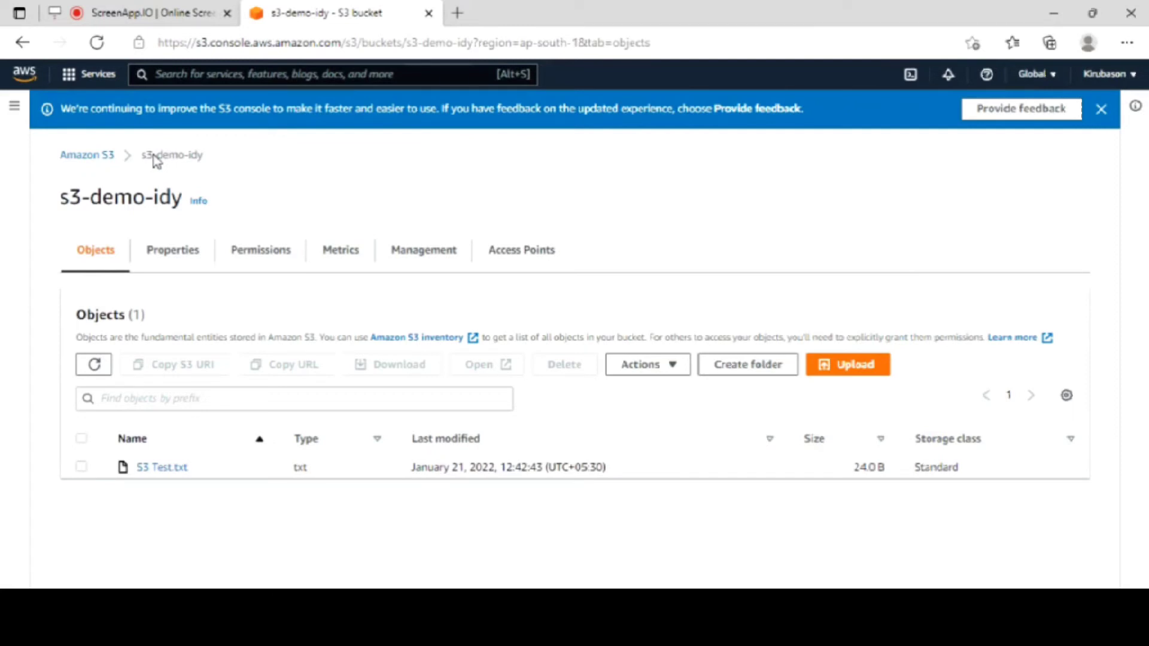
click(82, 466)
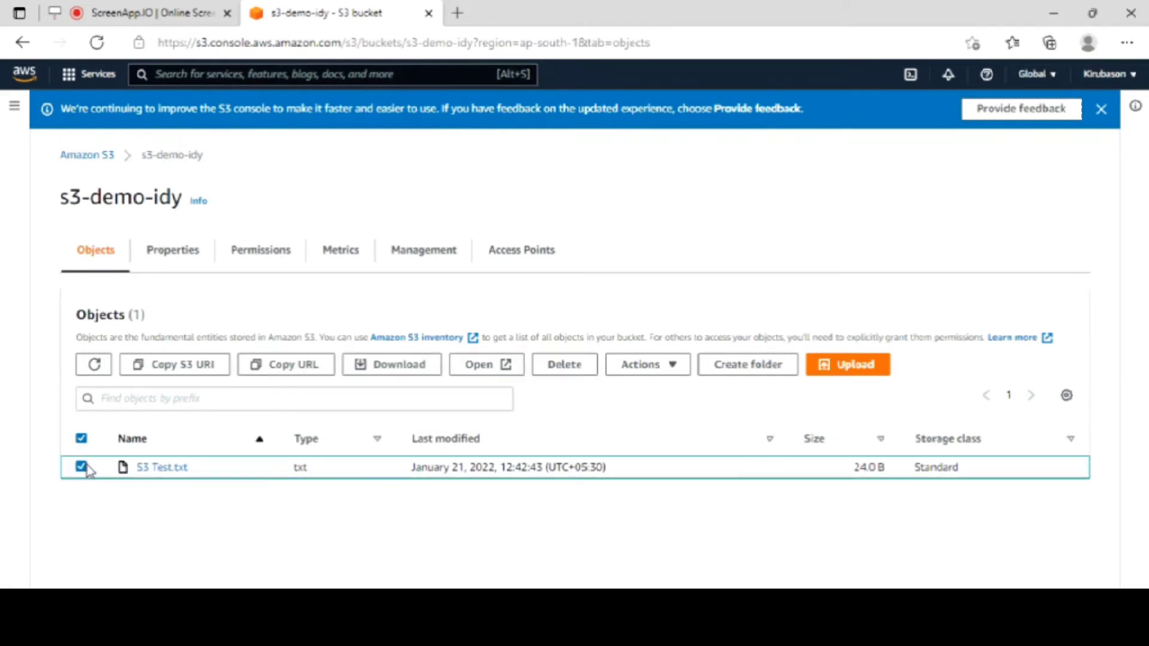
click(637, 366)
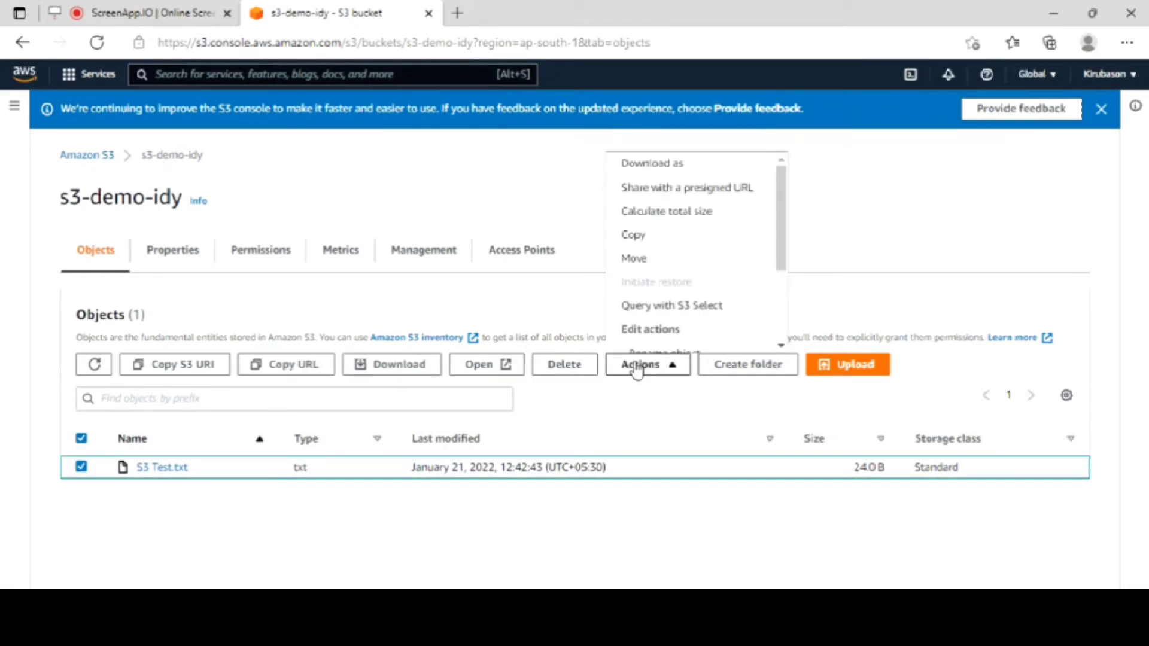
click(670, 190)
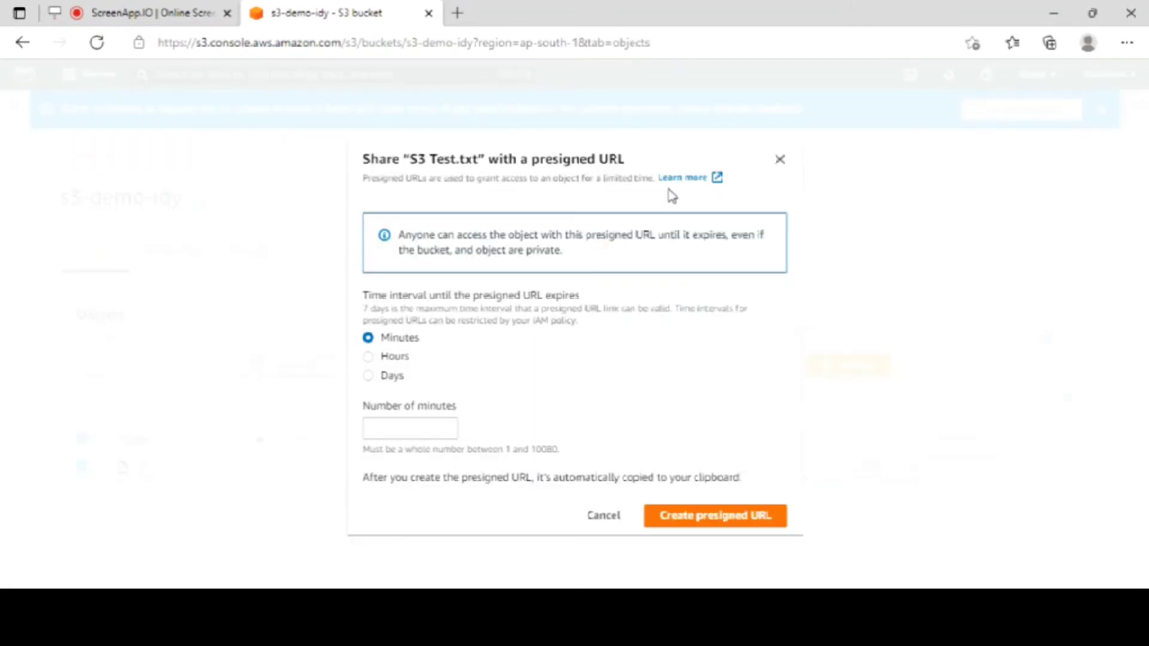
click(414, 424)
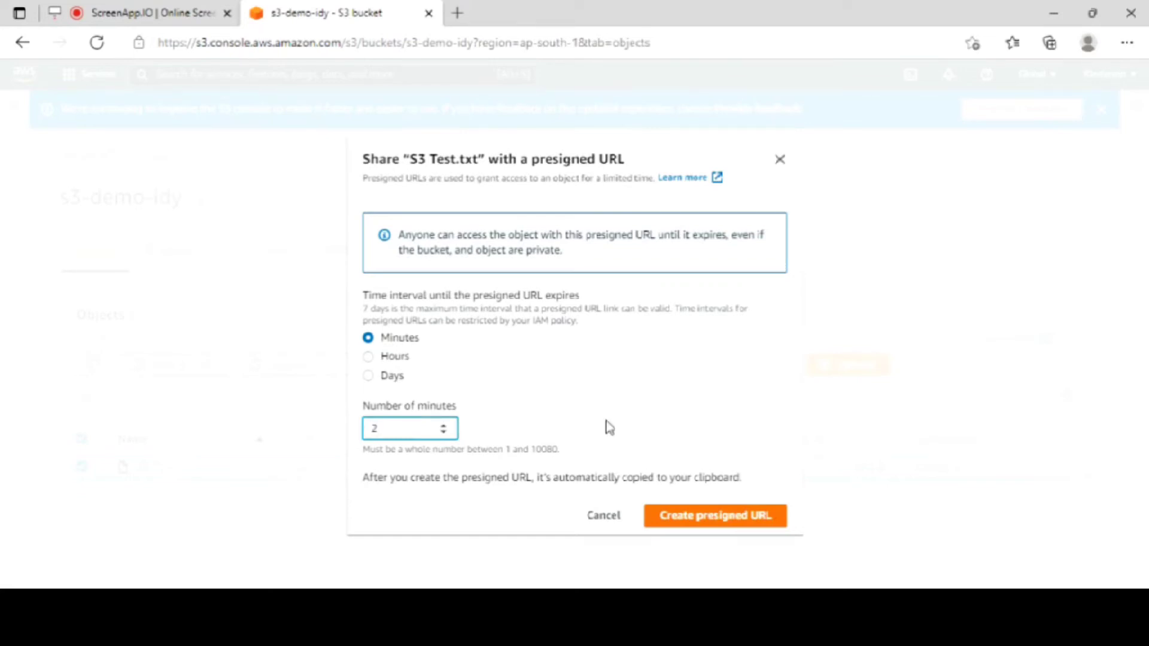
click(713, 527)
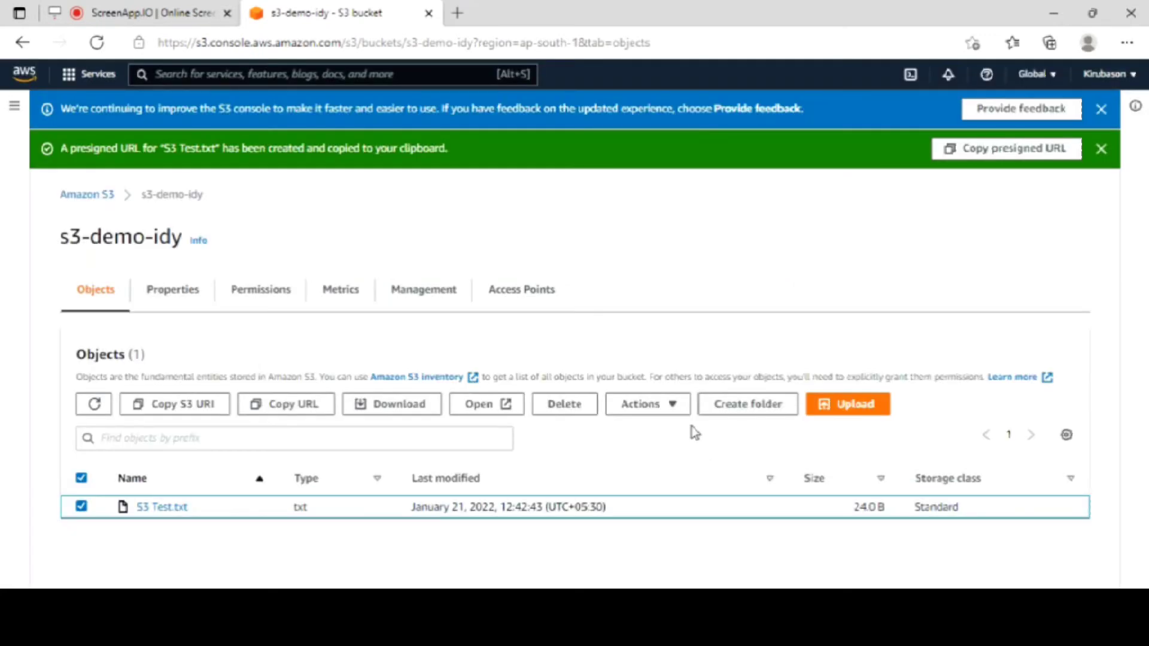
click(962, 156)
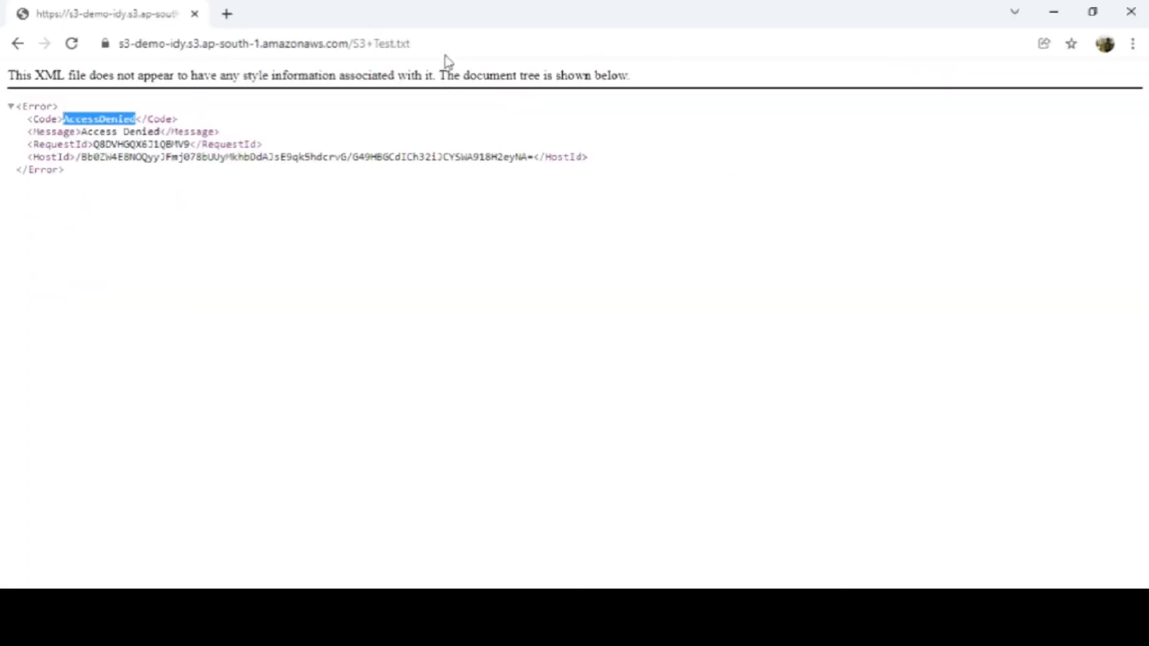
Open the copied presigned URL in the Chrome window and read the file's text.
click(445, 38)
key(ctrl+v)
key(Return)
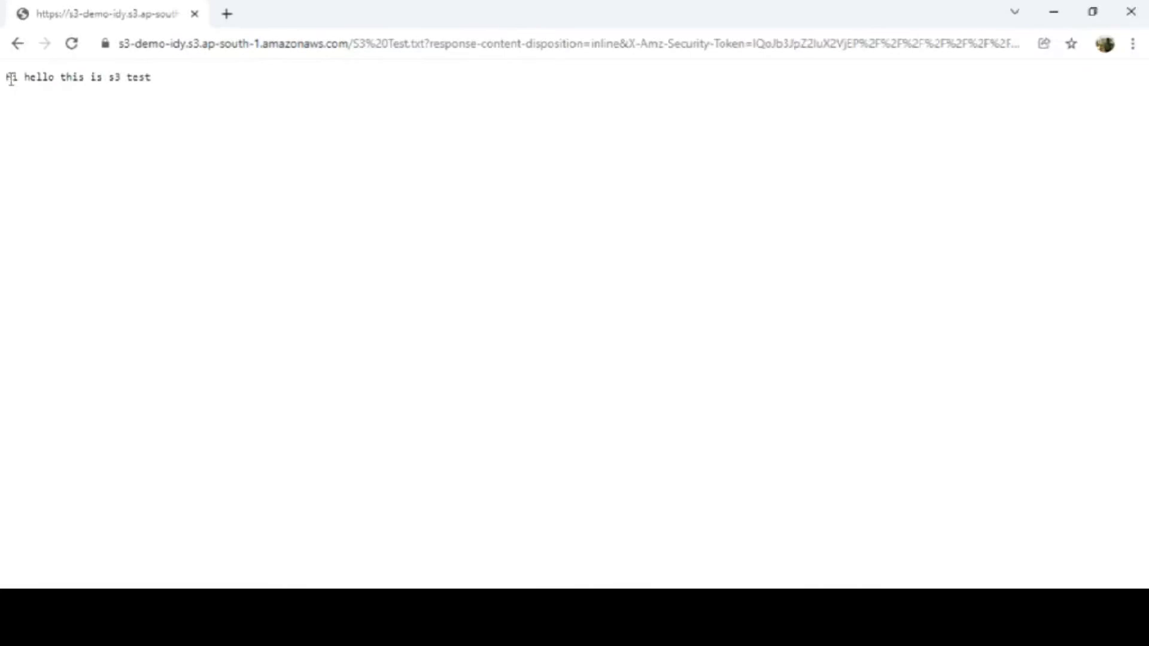
drag(3, 78, 160, 86)
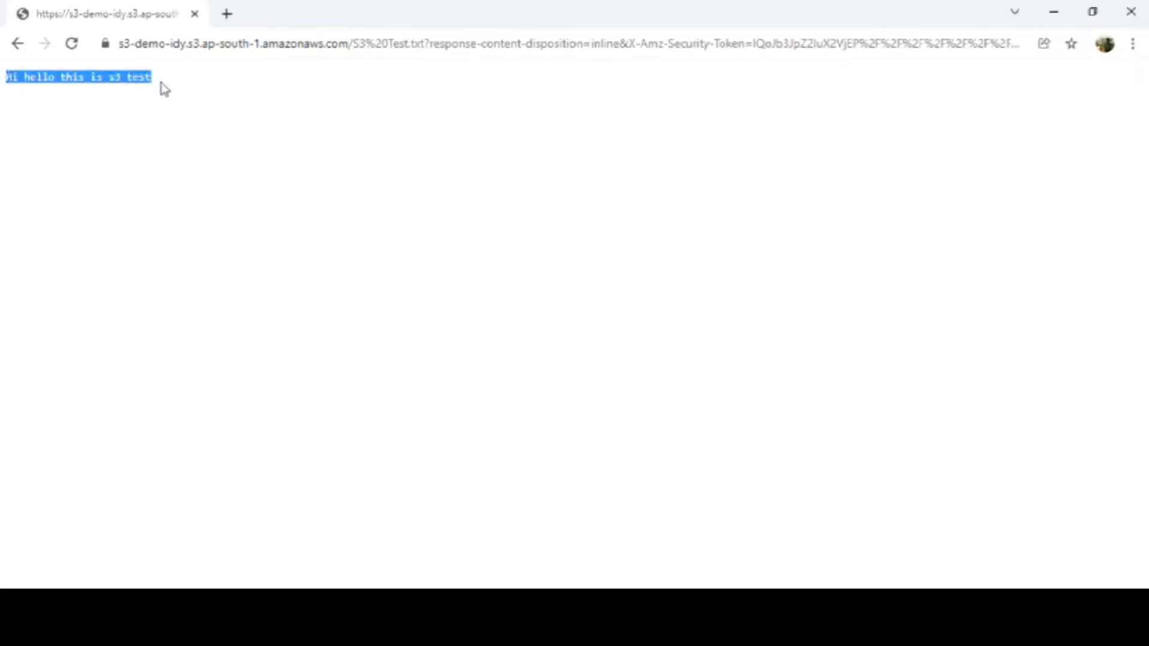
click(195, 123)
Open the local S3 Test file from the Desktop folder and compare its text with the version in Chrome.
key(alt+Tab)
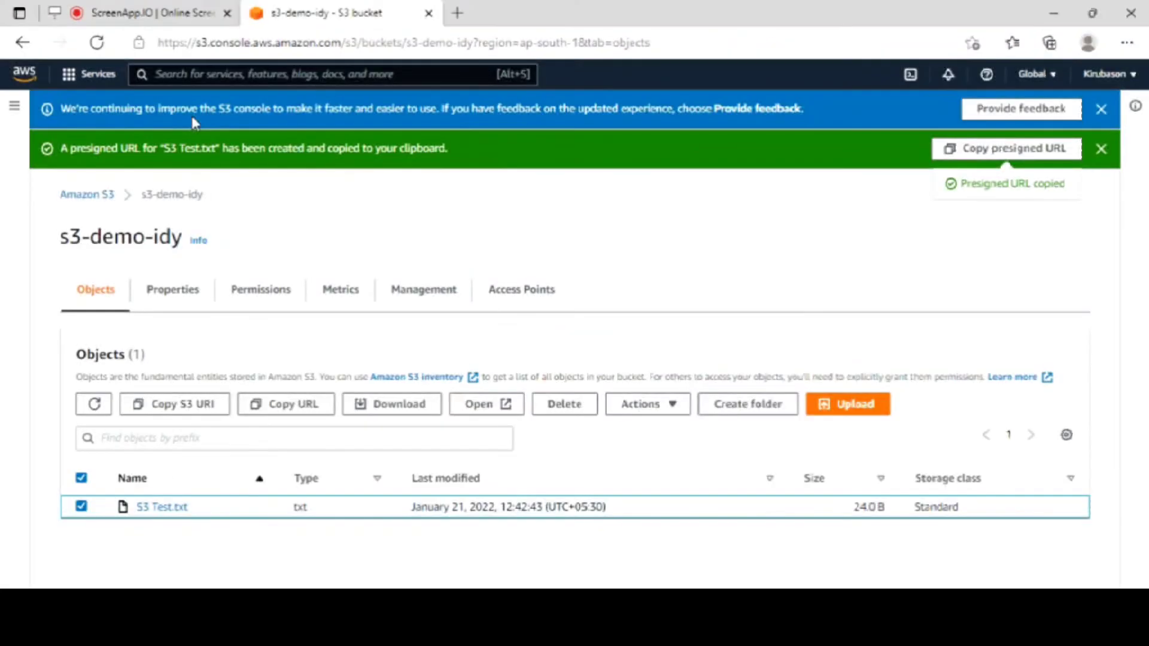
key(alt+Tab)
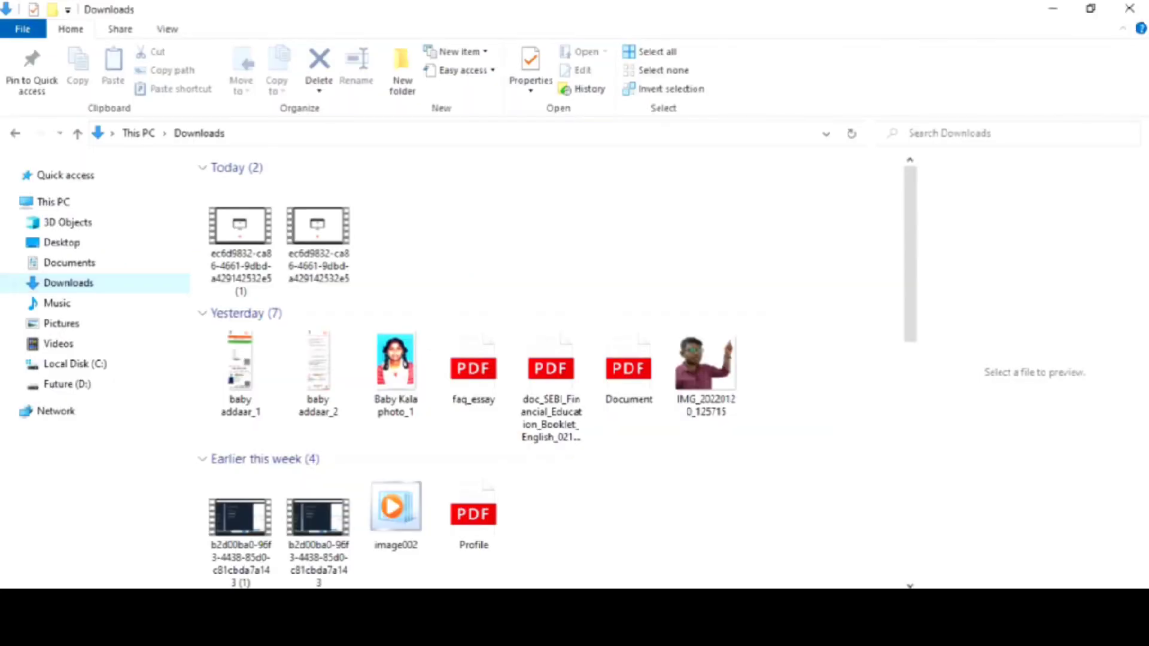
click(60, 245)
click(270, 205)
click(268, 187)
double_click(268, 187)
drag(442, 303, 161, 309)
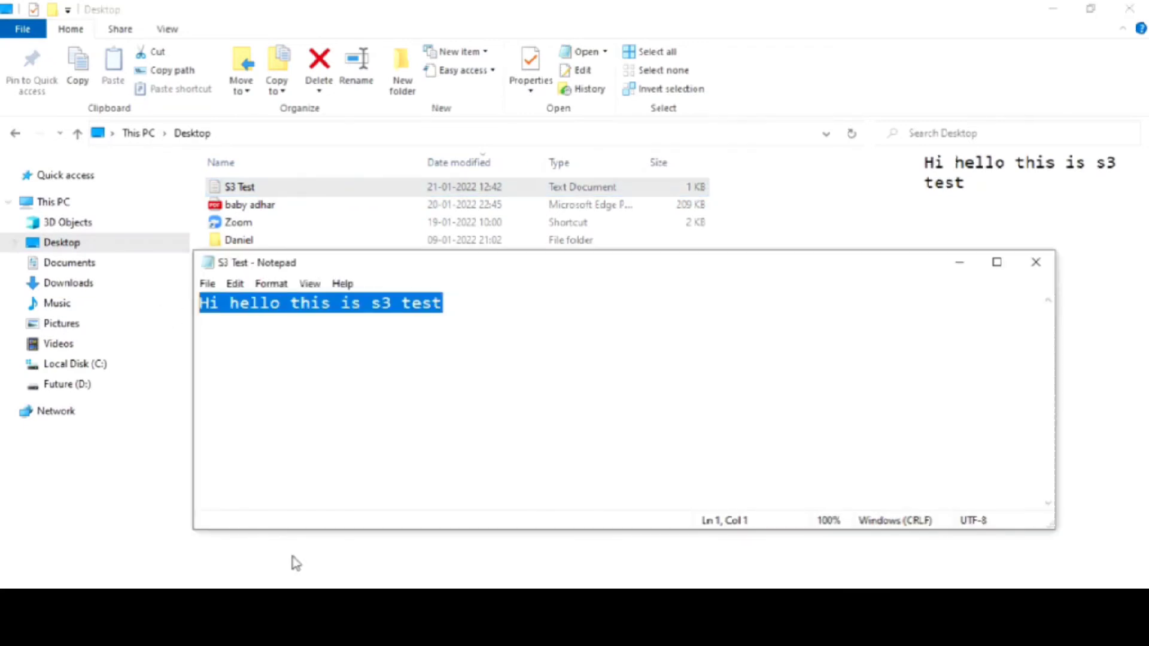
click(314, 613)
drag(184, 88, 11, 105)
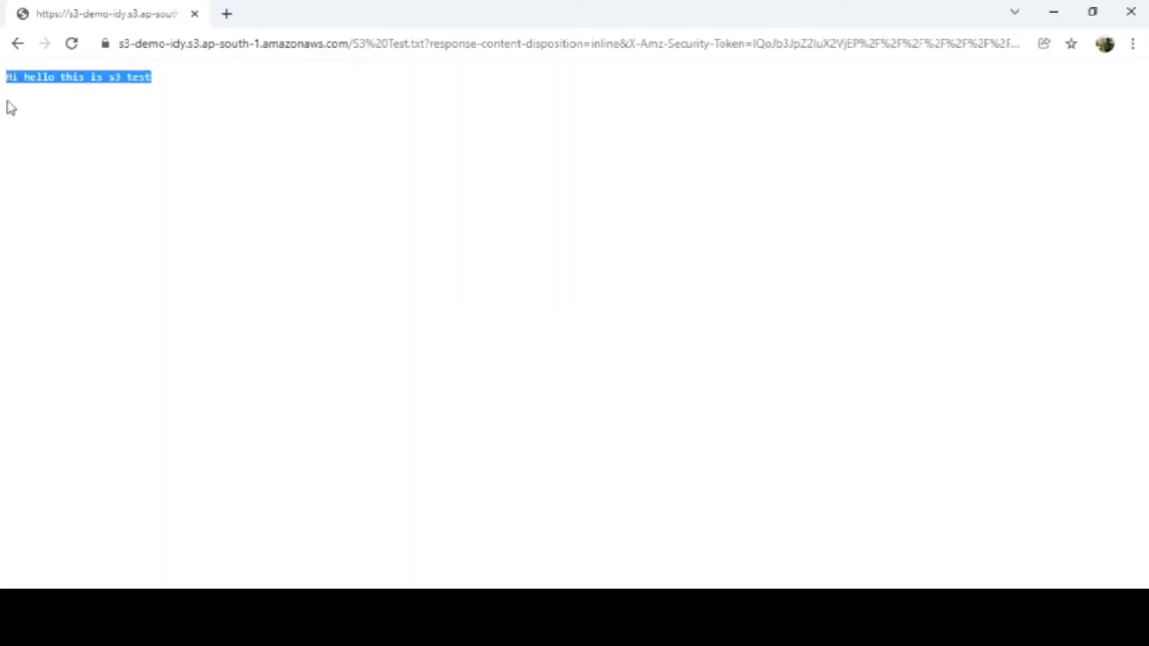
Return to the bucket list in the S3 console and try to delete the s3-demo-idy bucket.
click(126, 567)
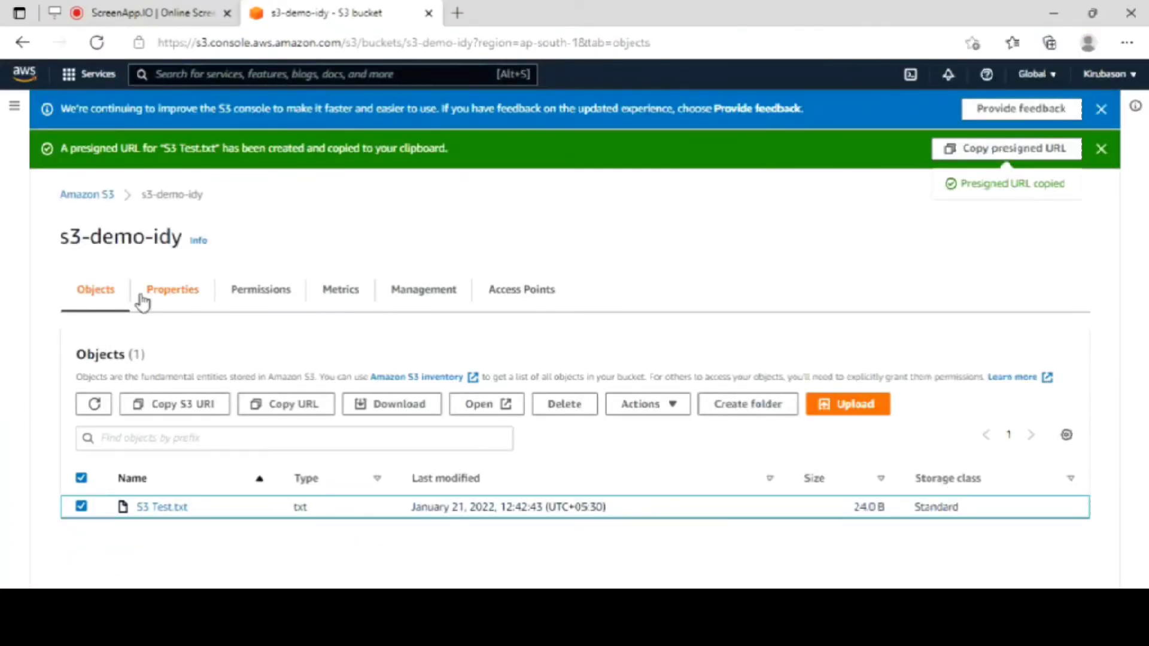
click(106, 196)
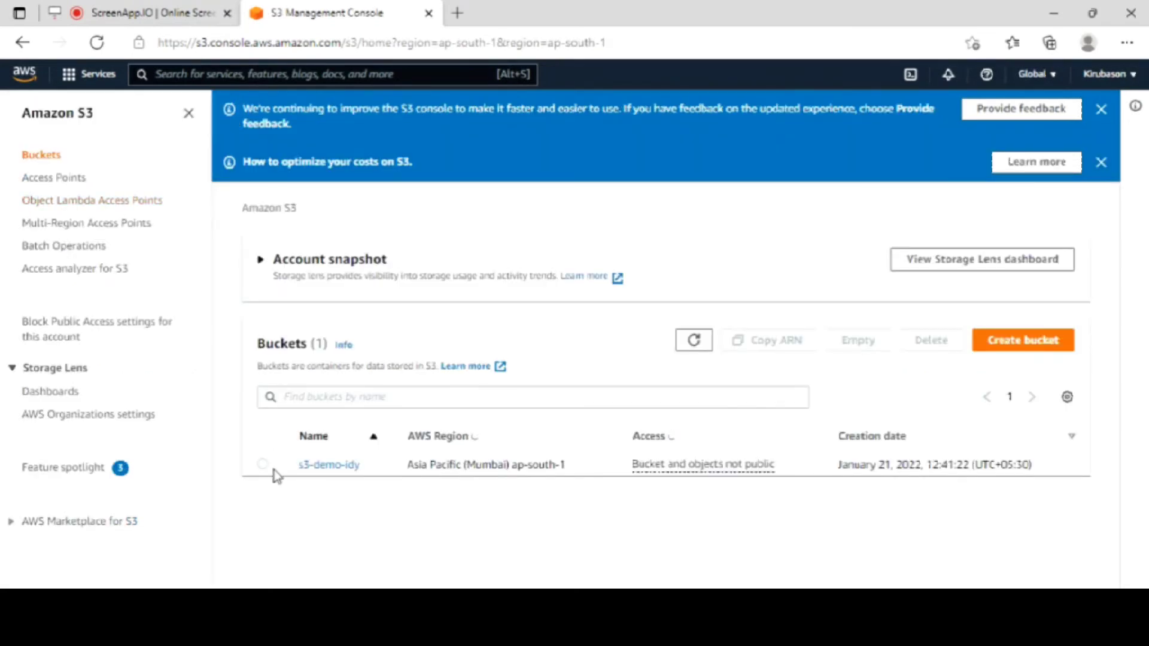
drag(303, 340, 328, 343)
click(262, 464)
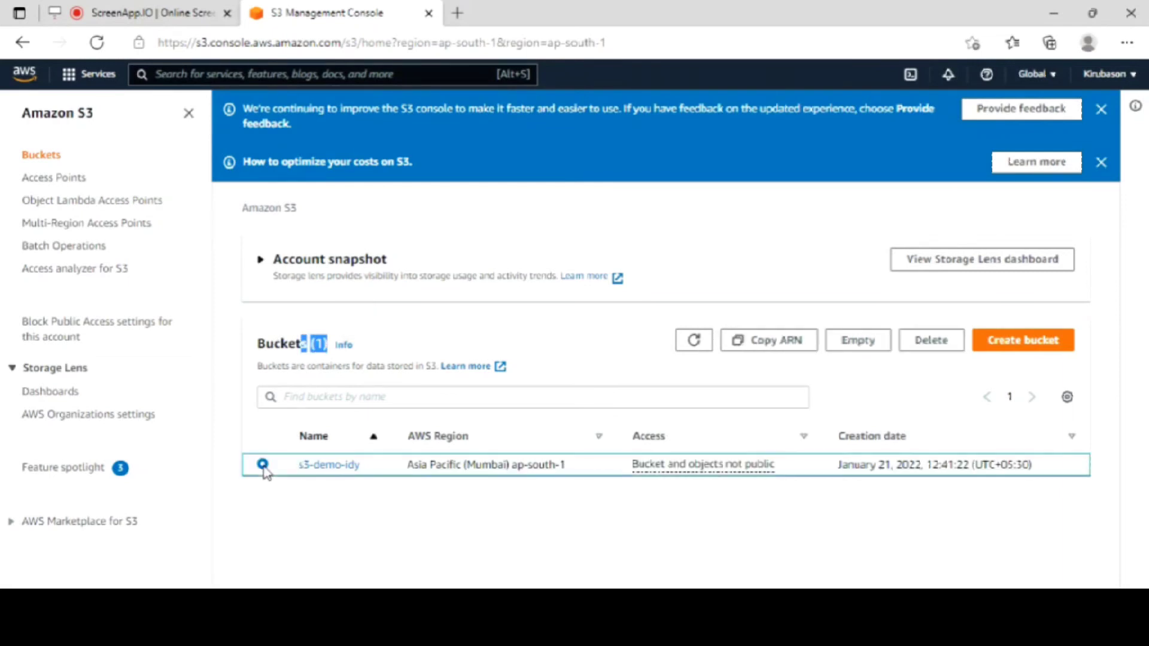
click(926, 346)
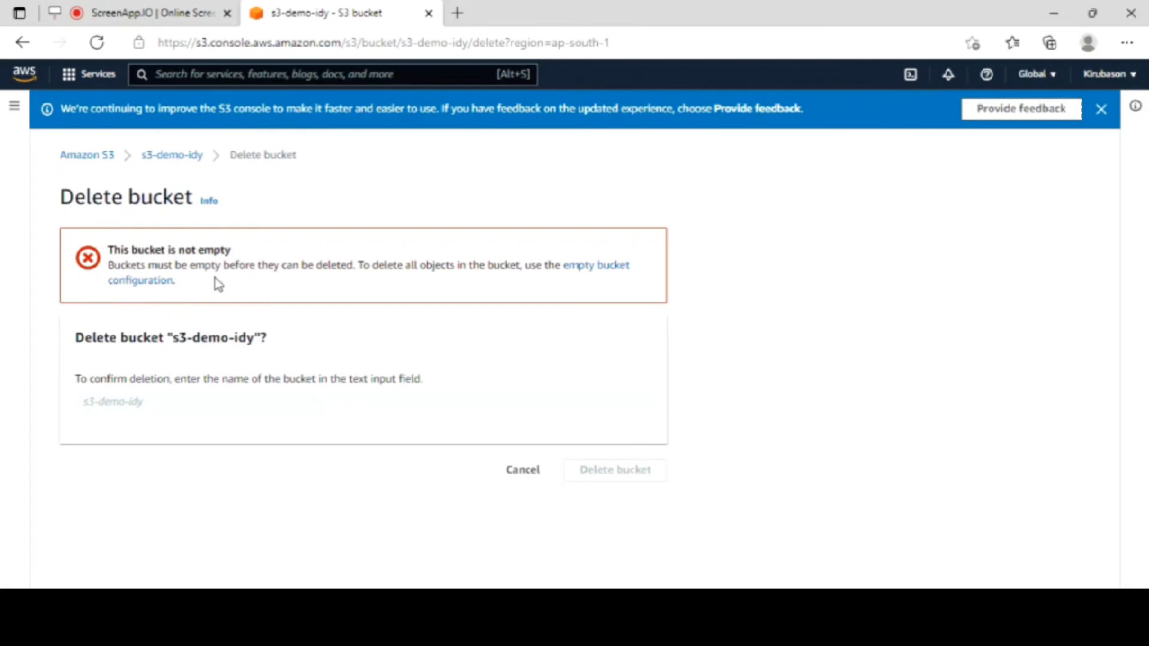
Empty the s3-demo-idy bucket, confirming with "permanently delete", and close the status page.
click(159, 282)
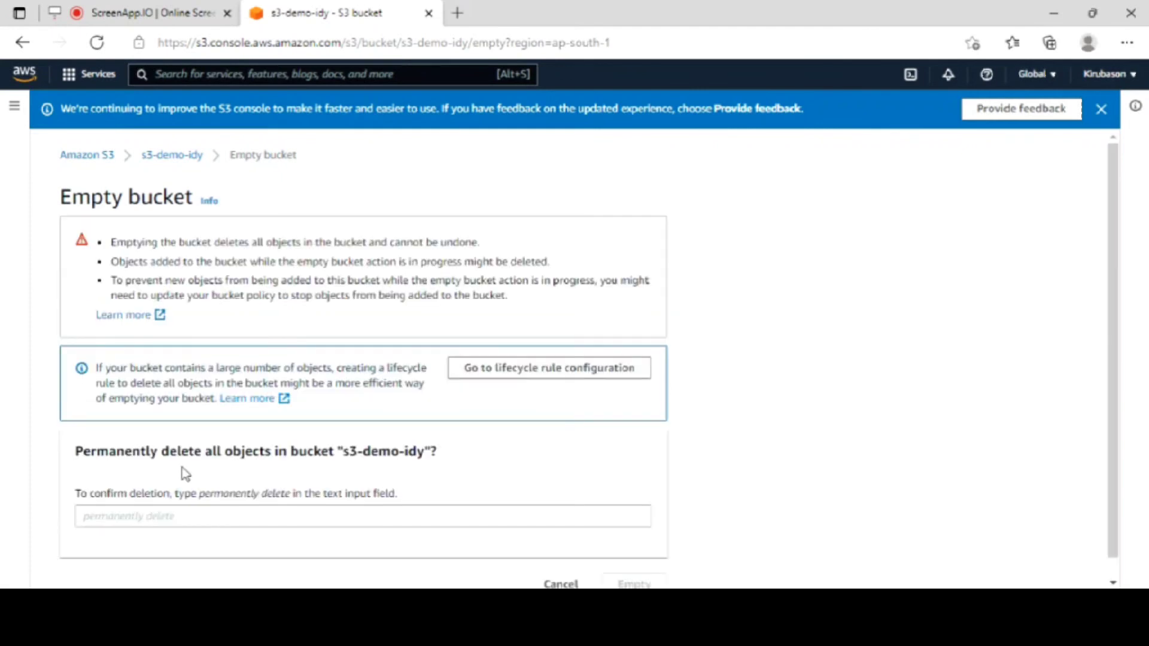
drag(199, 501, 291, 500)
key(ctrl+c)
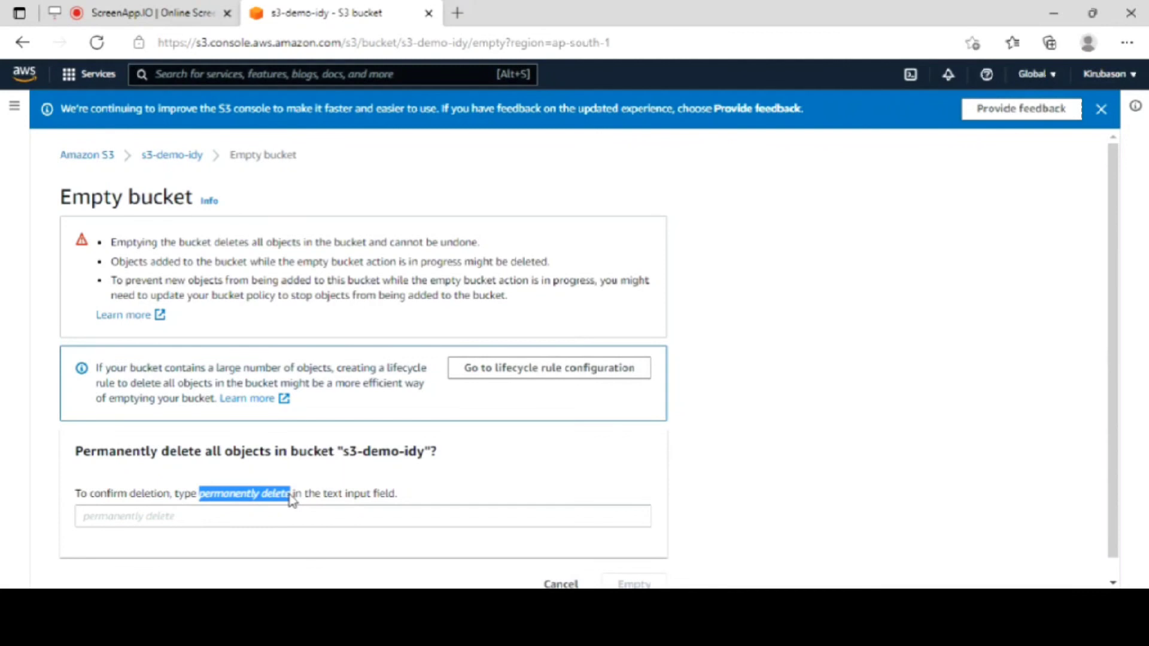
click(263, 513)
key(ctrl+v)
scroll(389, 497, down, 1)
click(622, 566)
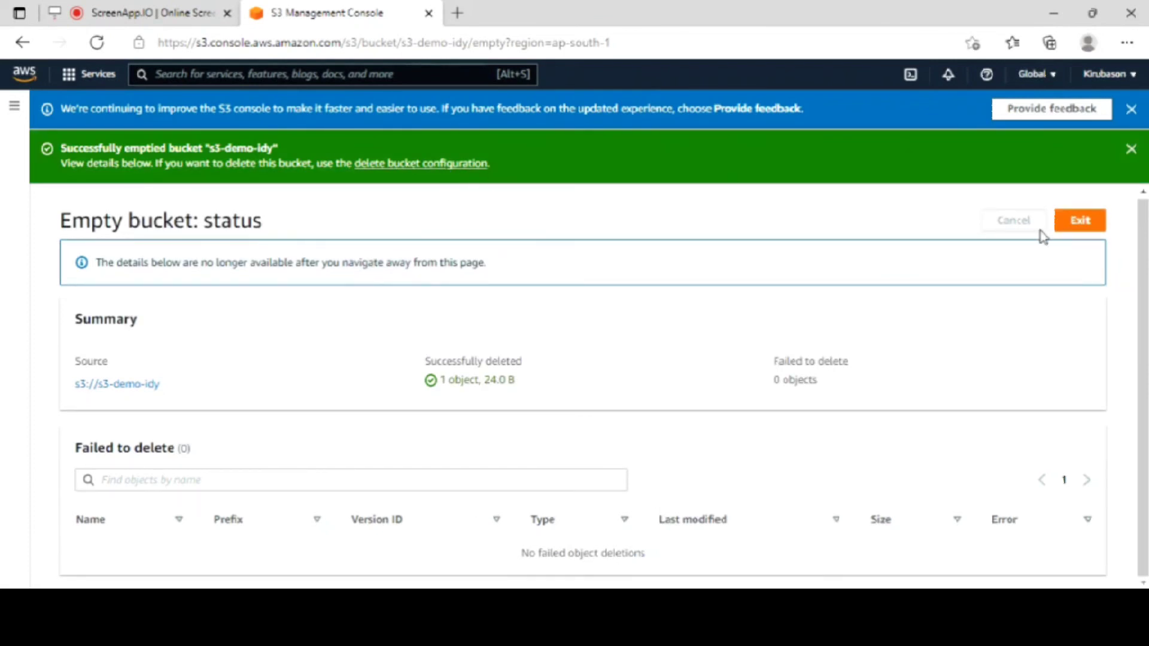
click(1085, 224)
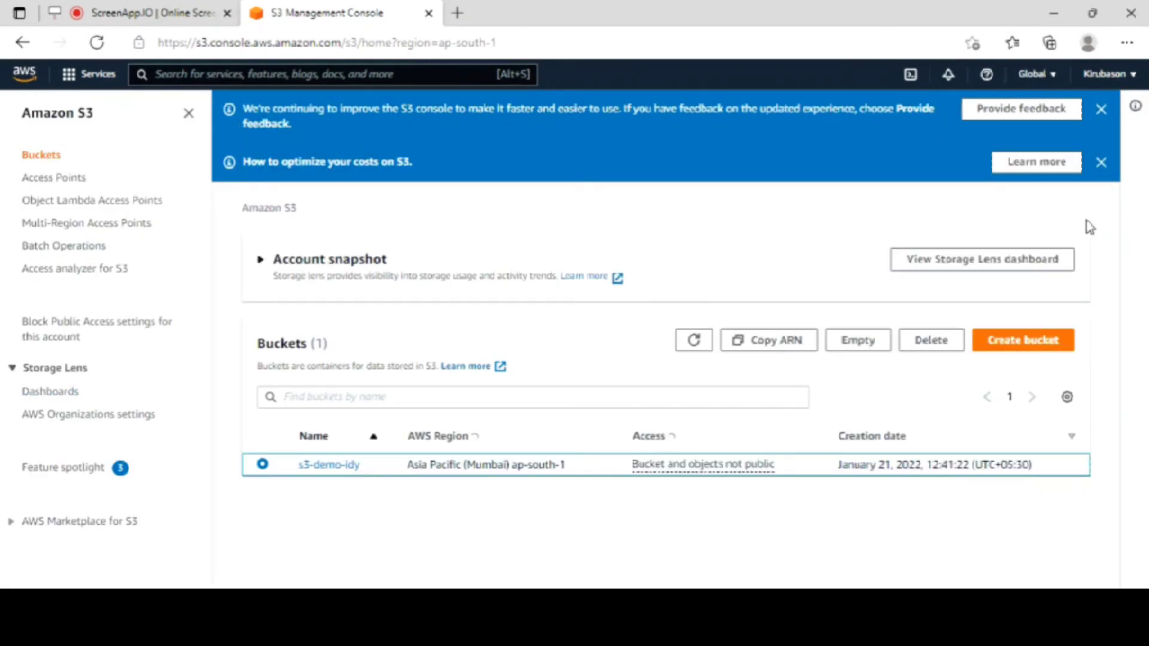
Delete the s3-demo-idy bucket, confirming with its name s3-demo-idy.
click(937, 347)
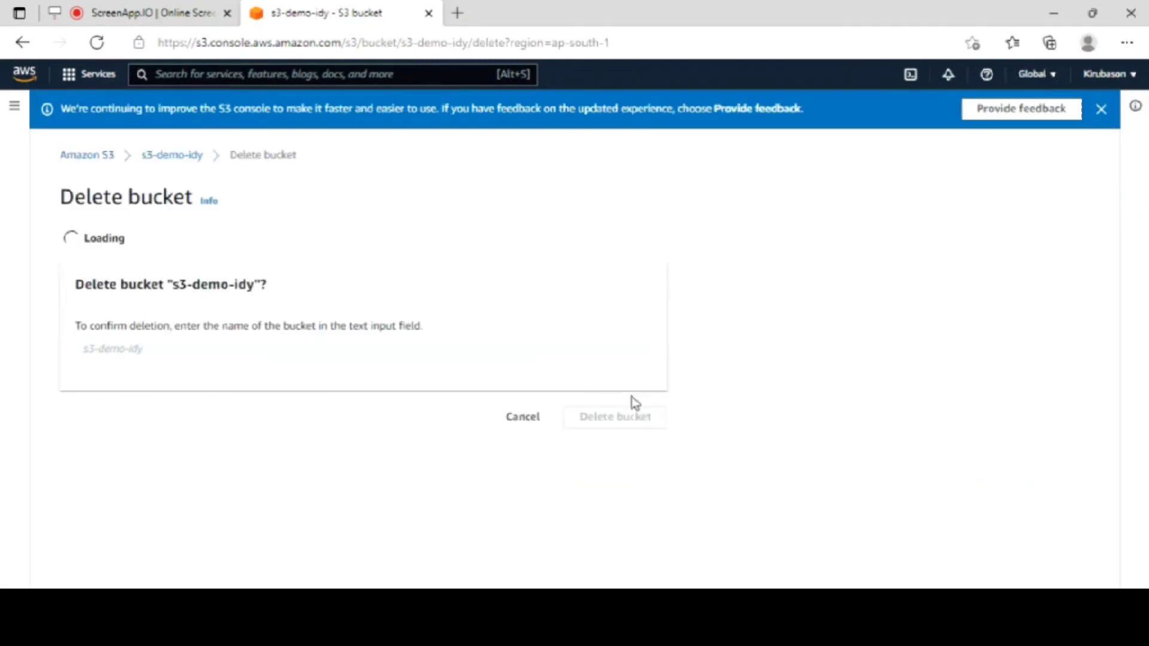
click(199, 409)
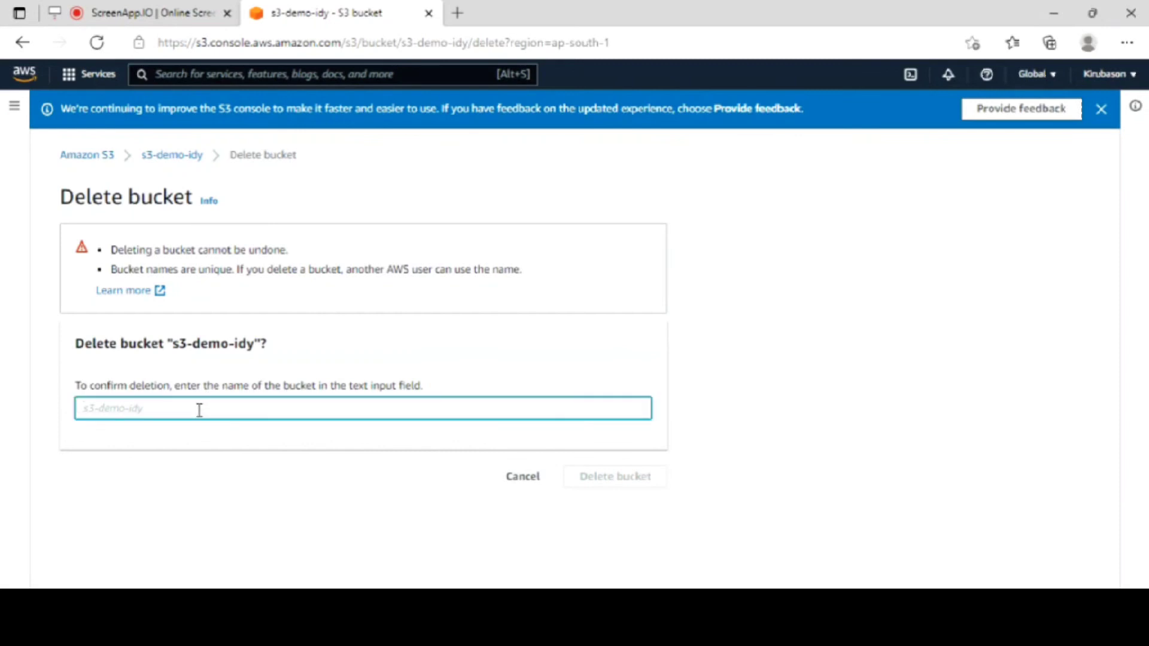
text(s3-demo-idy)
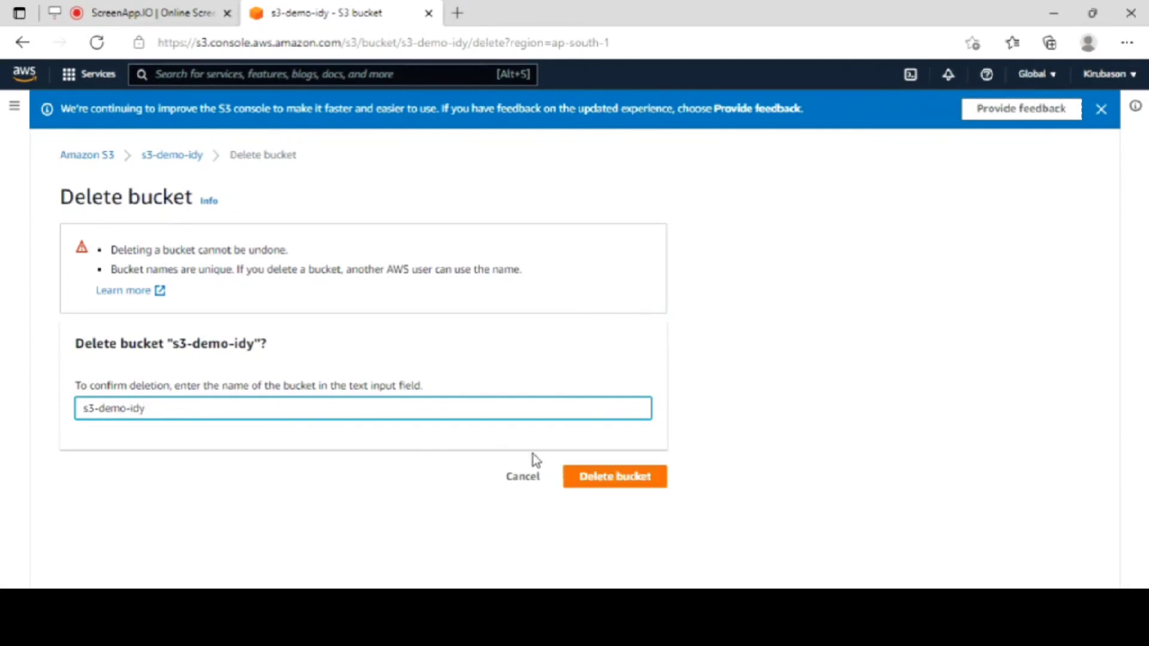
click(578, 476)
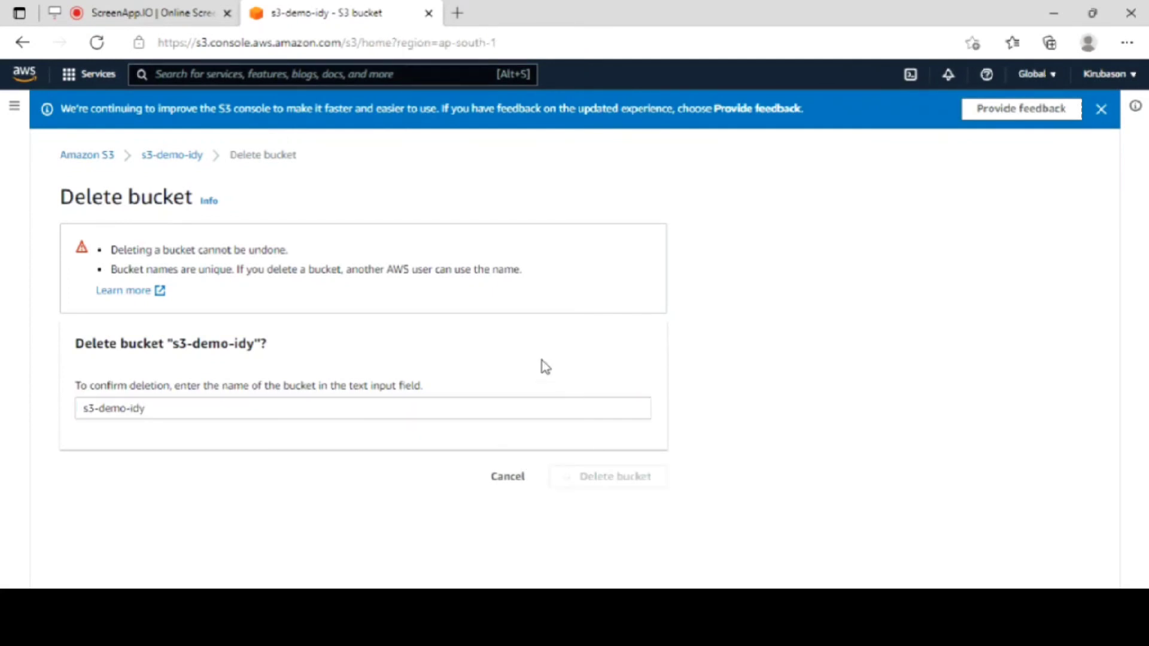